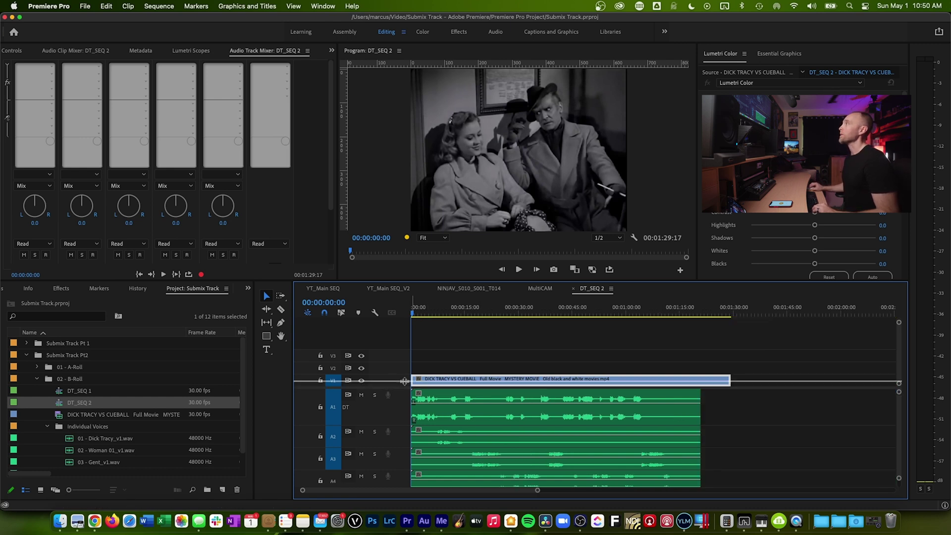
Step: Examine the four individual voice clips on audio tracks A1 to A4 of the DT_SEQ 2 timeline
{"action": "left_click_drag", "start_coordinate": [404, 386], "coordinate": [403, 376]}
{"action": "left_click", "coordinate": [441, 401]}
{"action": "left_click", "coordinate": [443, 427]}
{"action": "left_click", "coordinate": [447, 444]}
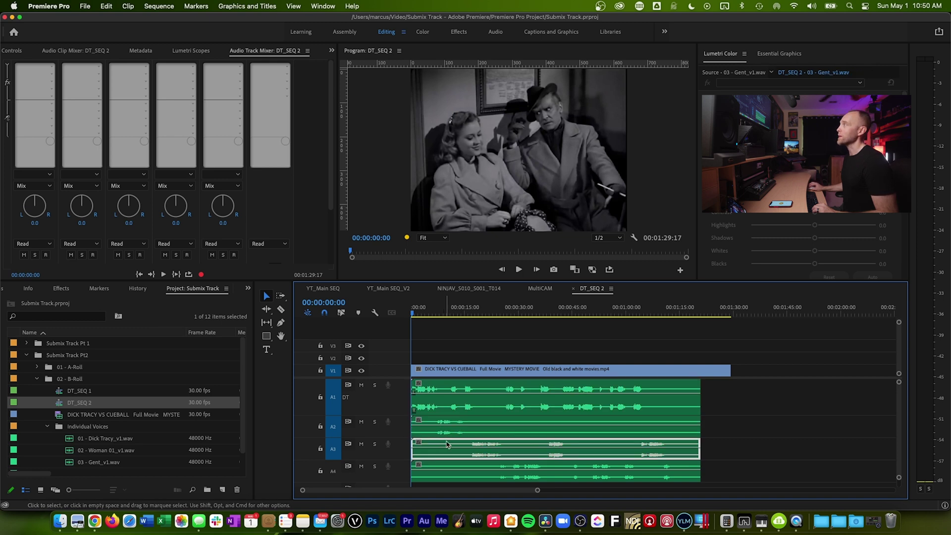
{"action": "left_click", "coordinate": [446, 465]}
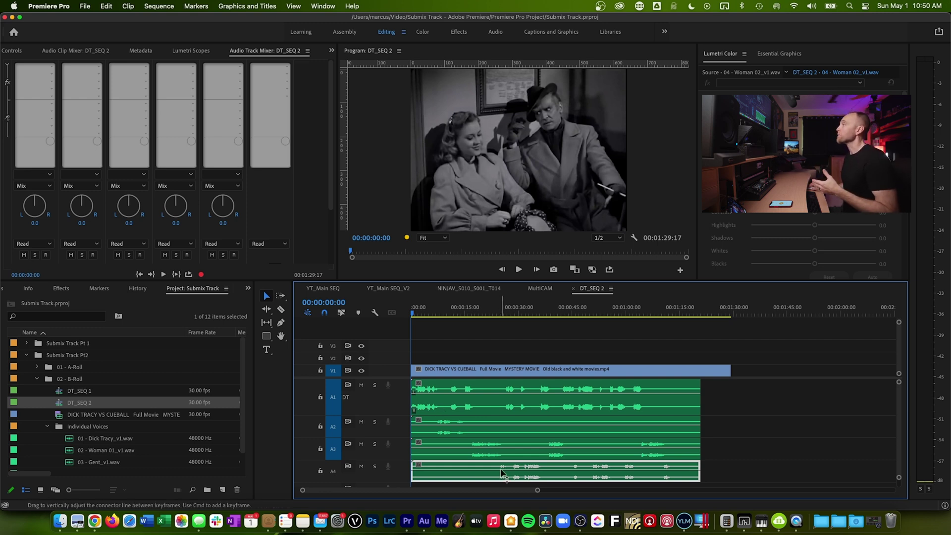
{"action": "left_click", "coordinate": [464, 400]}
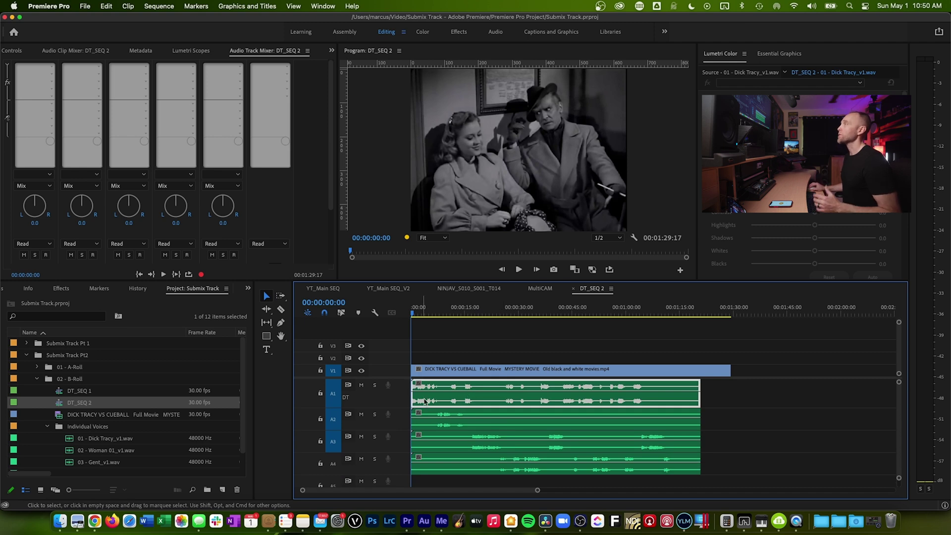
{"action": "left_click", "coordinate": [459, 418]}
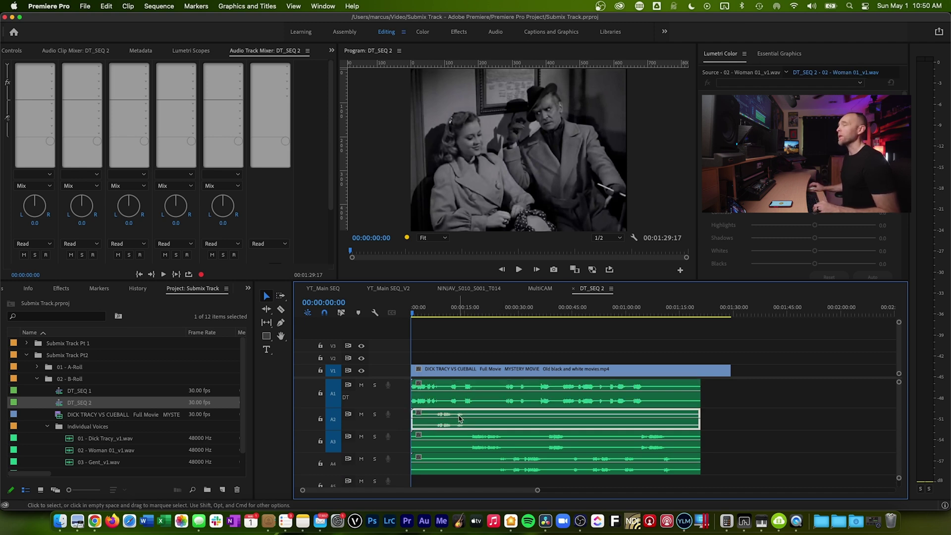
{"action": "left_click", "coordinate": [445, 446]}
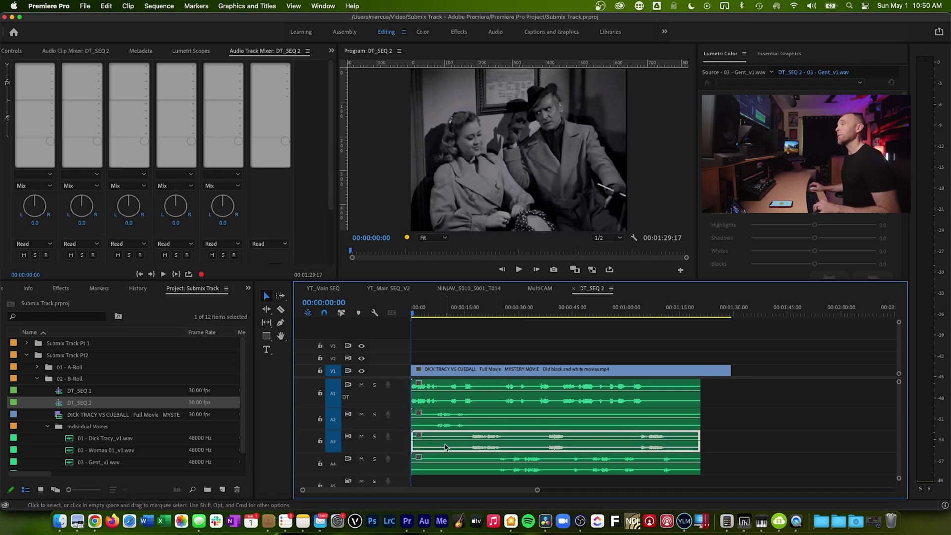
{"action": "left_click", "coordinate": [474, 470]}
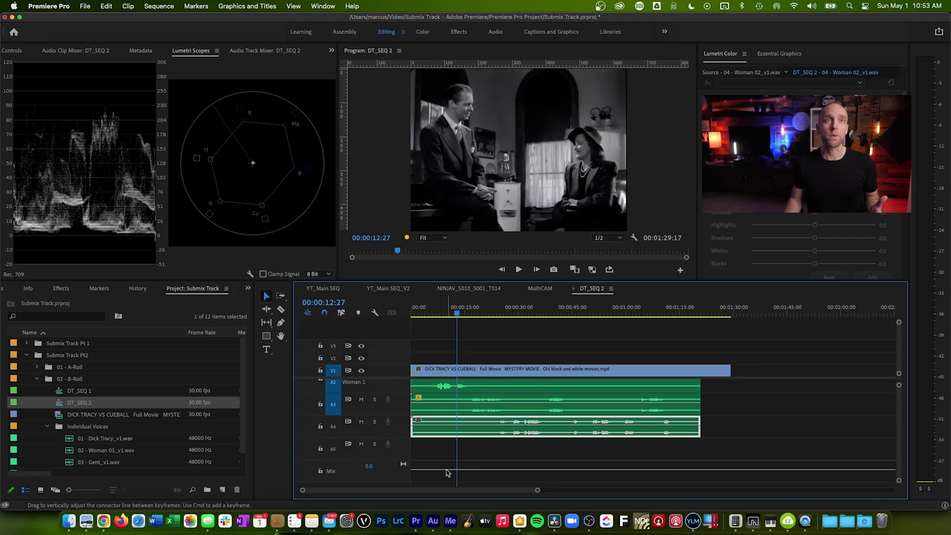
Step: Add an audio submix track to the DT_SEQ 2 sequence and increase its height in the timeline
{"action": "scroll", "coordinate": [448, 469], "scroll_direction": "down", "scroll_amount": 1}
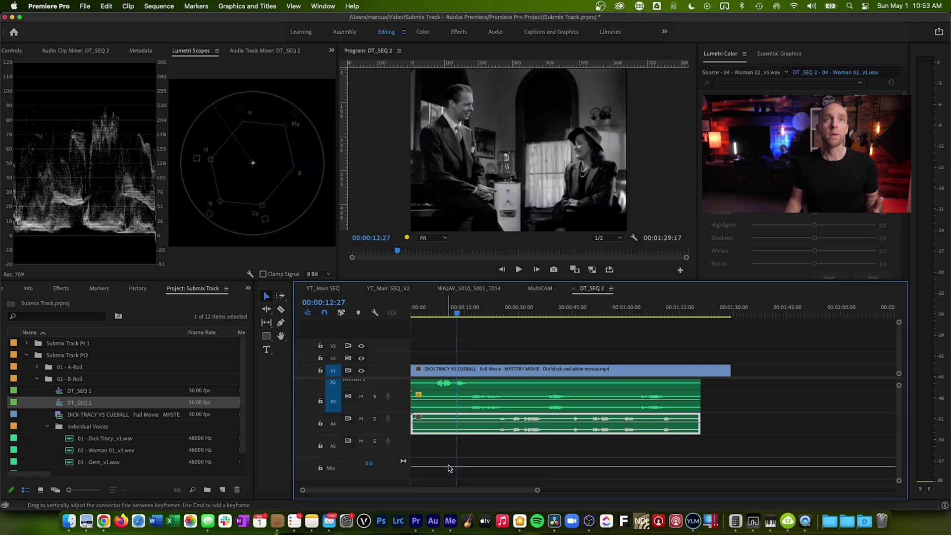
{"action": "right_click", "coordinate": [400, 448]}
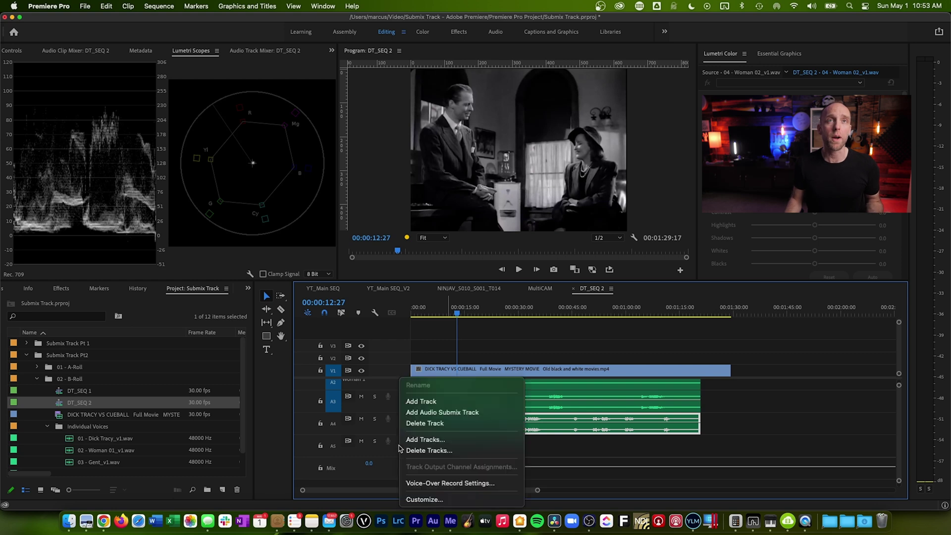
{"action": "left_click", "coordinate": [459, 415]}
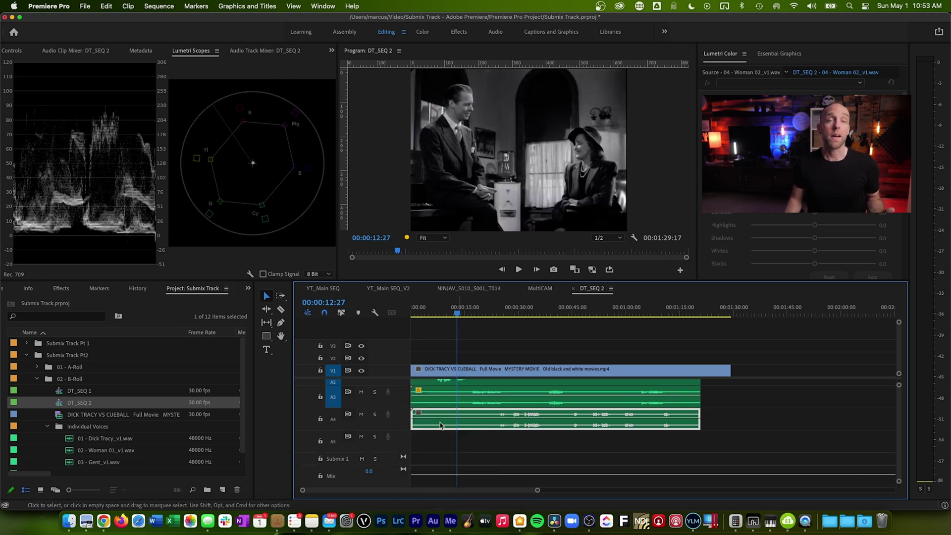
{"action": "left_click_drag", "start_coordinate": [405, 468], "coordinate": [404, 479]}
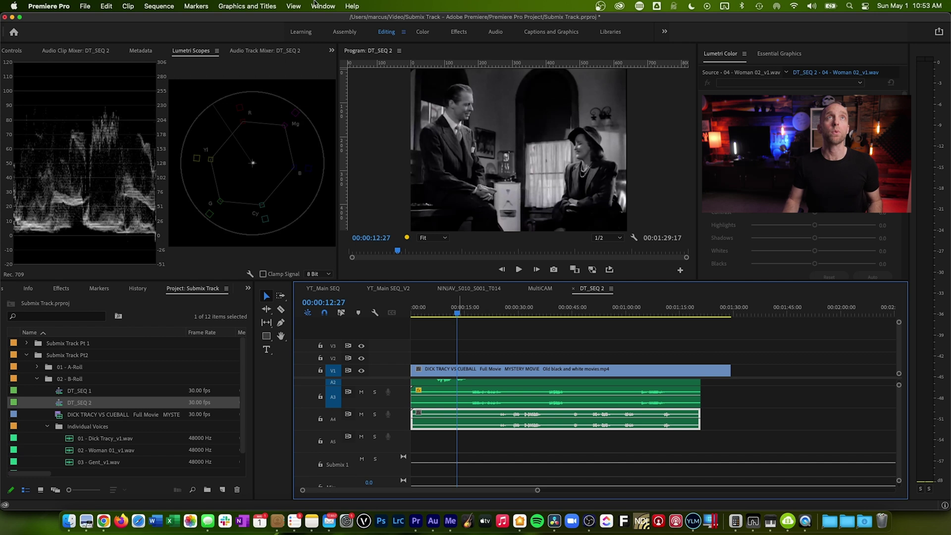
Step: Show the Audio Track Mixer for DT_SEQ 2 and maximize it so the faders and track names are accessible
{"action": "left_click", "coordinate": [322, 6]}
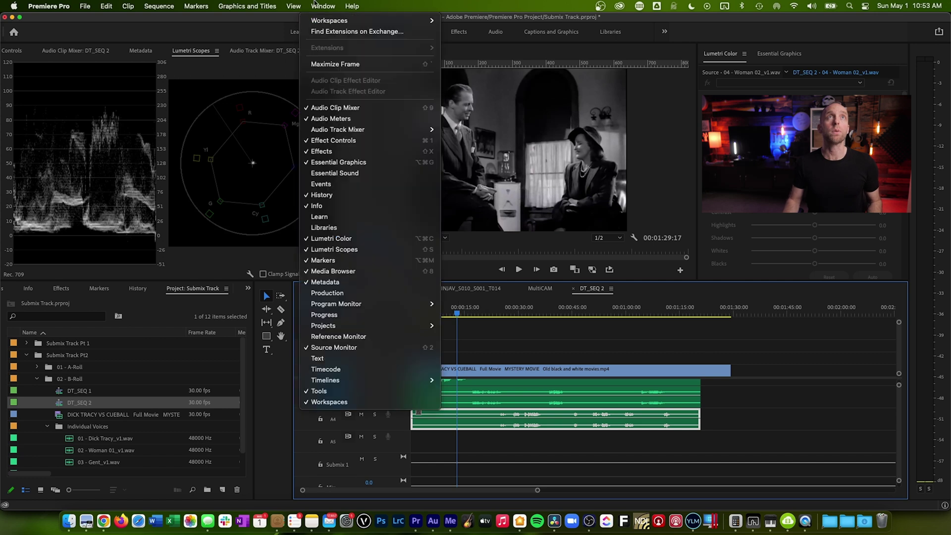
{"action": "mouse_move", "coordinate": [347, 129]}
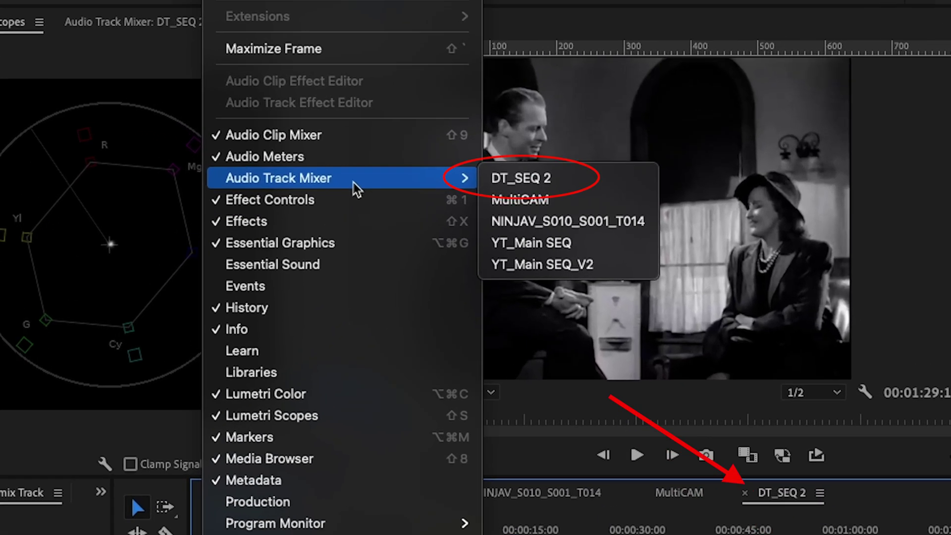
{"action": "left_click", "coordinate": [520, 178]}
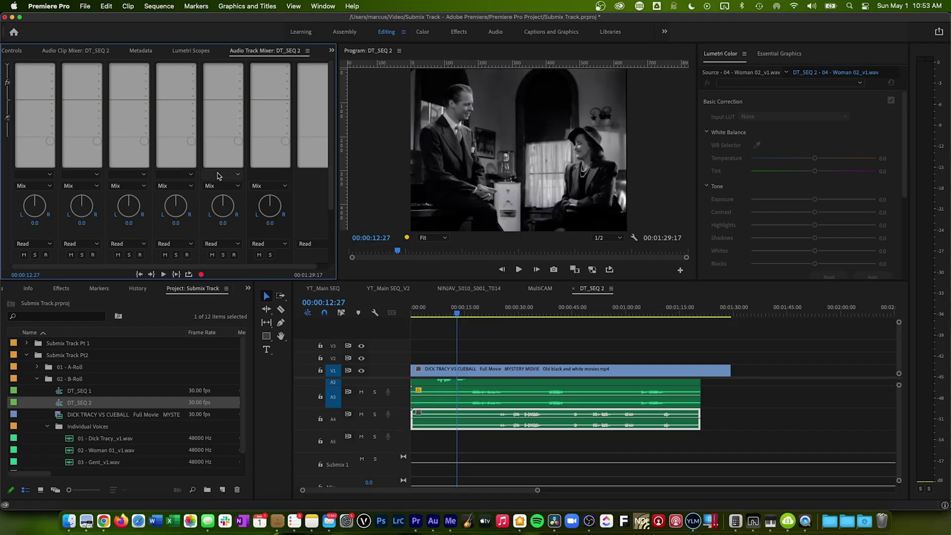
{"action": "key", "text": "grave"}
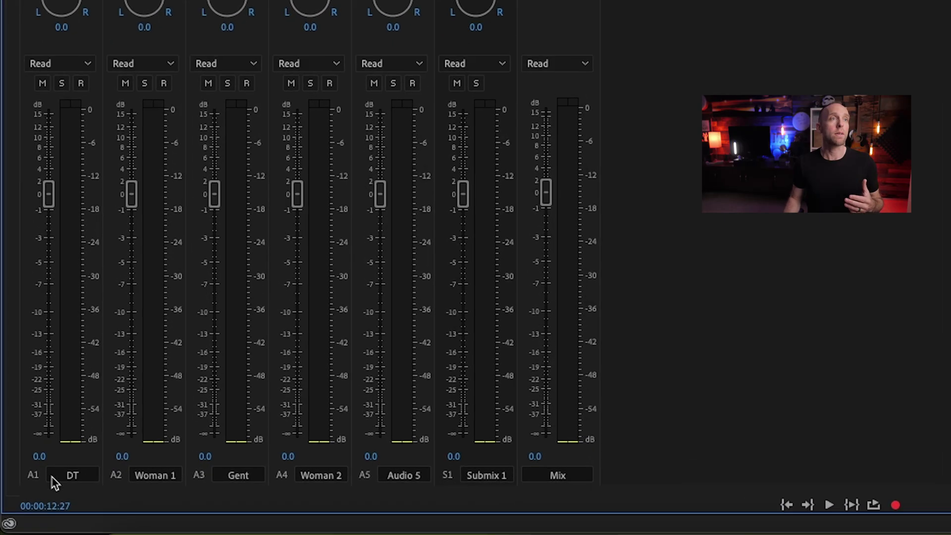
Step: Rename audio tracks A1 and A2 after their film characters as RichardT and Sally
{"action": "left_click", "coordinate": [78, 477]}
{"action": "type", "text": "Richard"}
{"action": "left_click", "coordinate": [162, 475]}
{"action": "type", "text": "Sally"}
{"action": "key", "text": "Return"}
Step: Rename audio tracks A3 and A4 after their film characters as Farnsworth and Suzie
{"action": "left_click", "coordinate": [251, 476]}
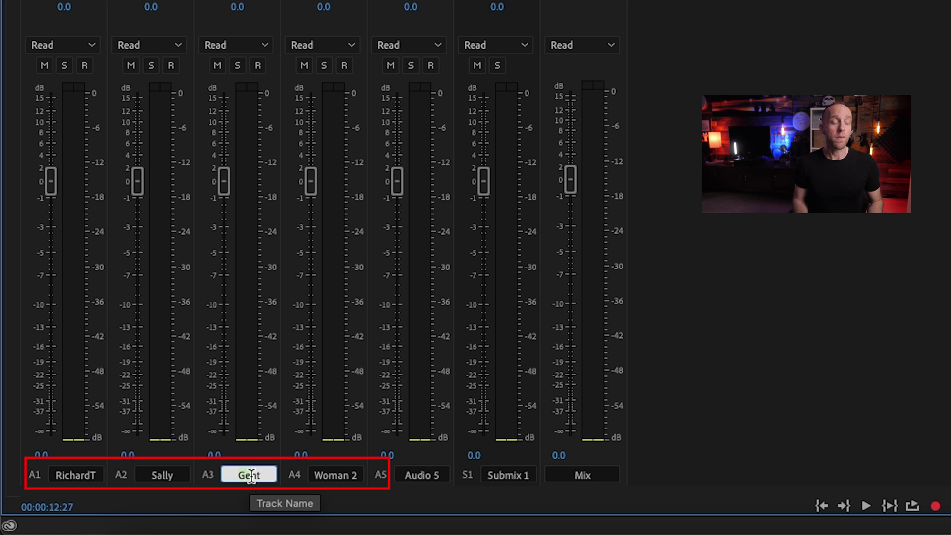
{"action": "type", "text": "Farnsw"}
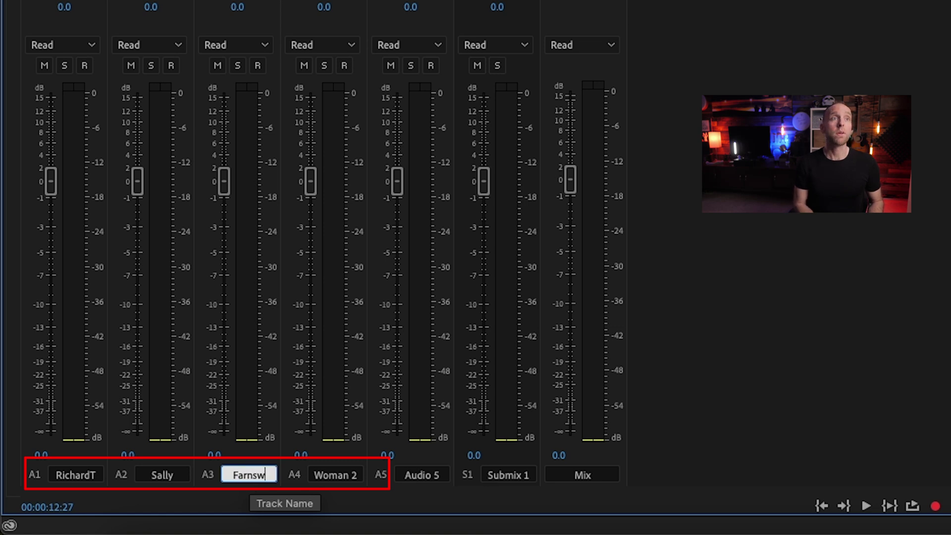
{"action": "type", "text": "orth"}
{"action": "key", "text": "Return"}
{"action": "left_click", "coordinate": [333, 476]}
{"action": "type", "text": "Suzie"}
{"action": "key", "text": "Return"}
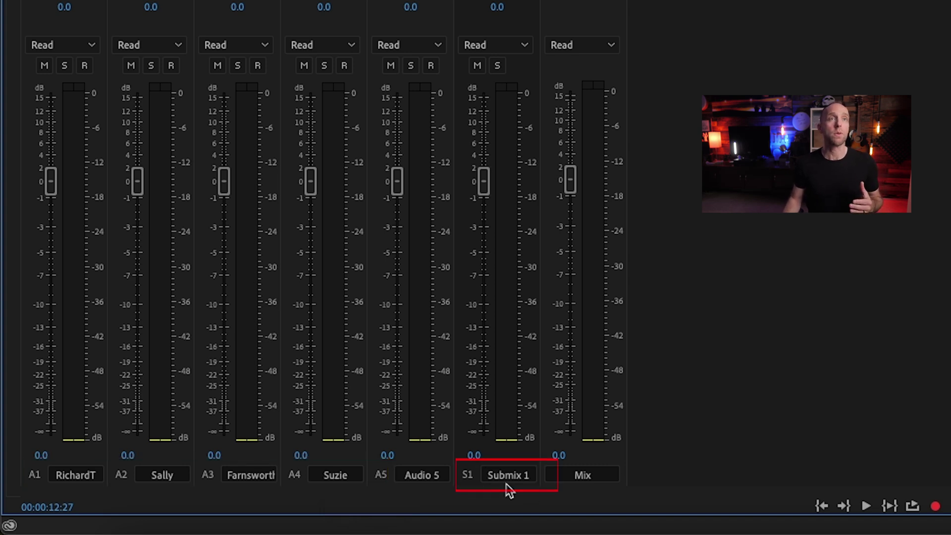
Step: Rename the submix track S1 as Vocals
{"action": "left_click", "coordinate": [520, 476]}
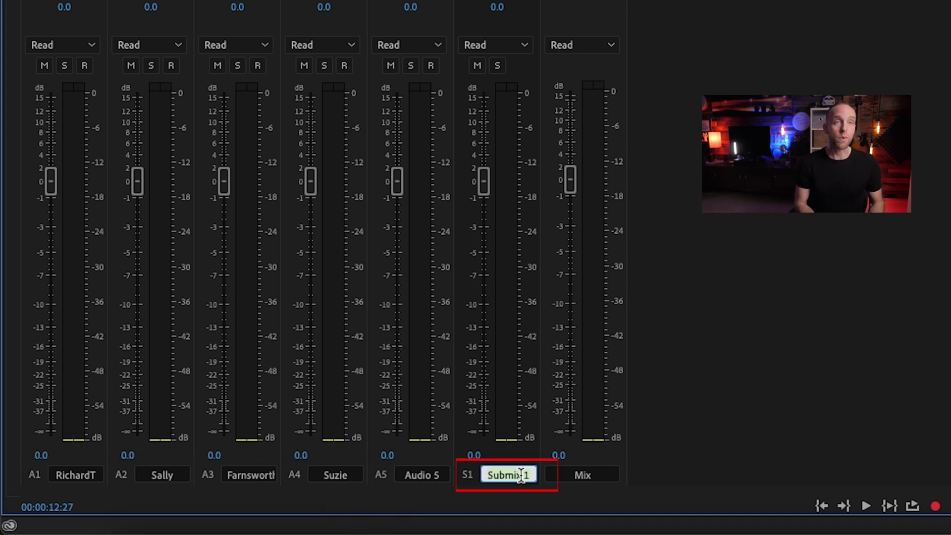
{"action": "key", "text": "BackSpace"}
{"action": "key", "text": "BackSpace"}
{"action": "type", "text": "Vocals"}
{"action": "key", "text": "Return"}
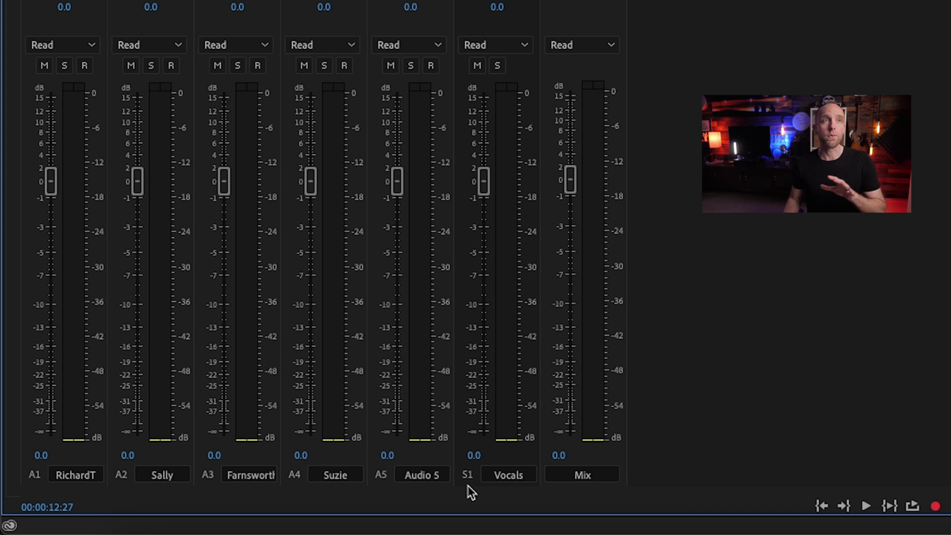
Step: Route the output of audio tracks A1 through A4 to the Vocals submix
{"action": "left_click", "coordinate": [67, 118]}
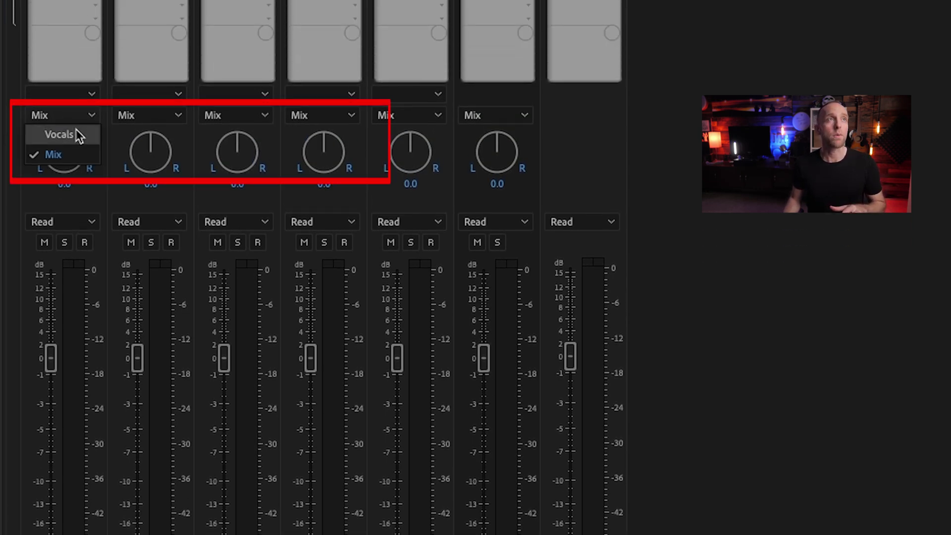
{"action": "left_click", "coordinate": [76, 132]}
{"action": "left_click", "coordinate": [152, 114]}
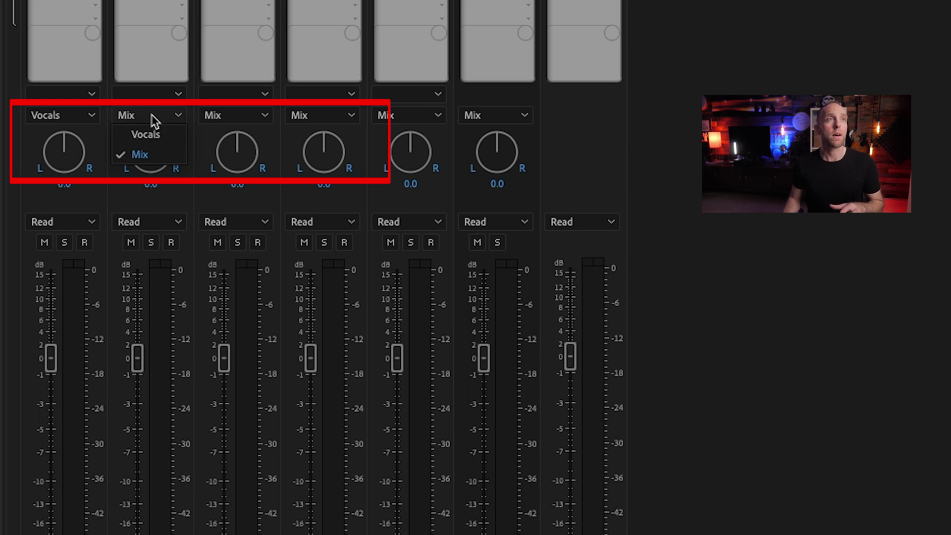
{"action": "left_click", "coordinate": [161, 133]}
{"action": "left_click", "coordinate": [233, 114]}
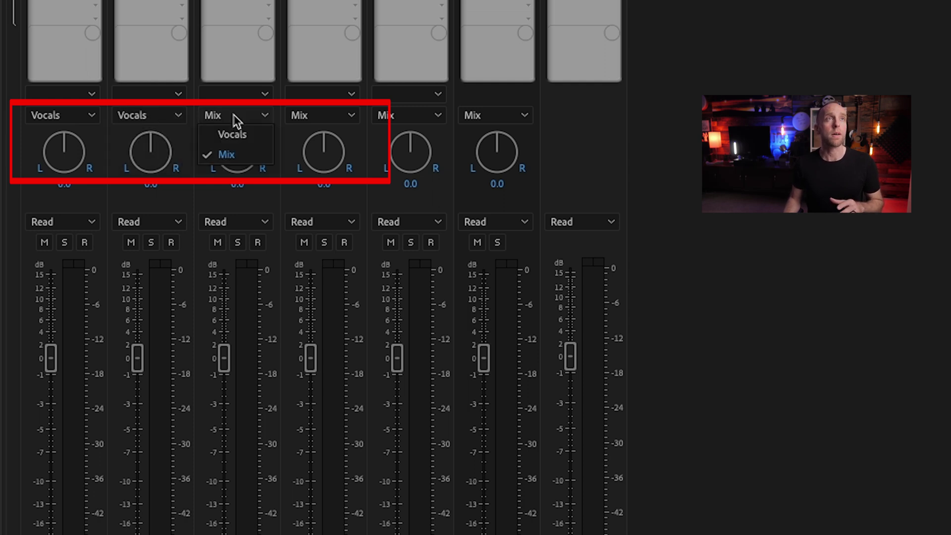
{"action": "left_click", "coordinate": [249, 138]}
{"action": "left_click", "coordinate": [308, 119]}
{"action": "left_click", "coordinate": [317, 132]}
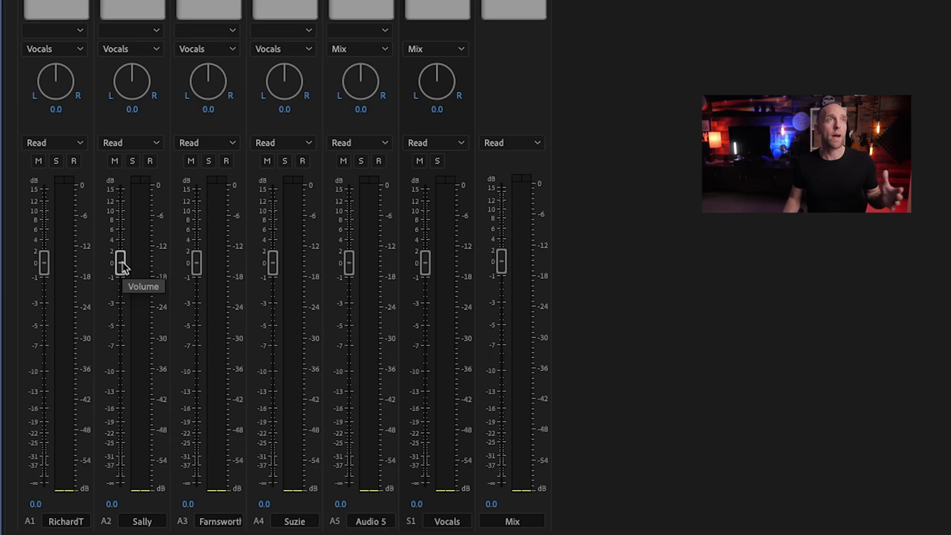
Step: Lower the volume of track A2 to about -1.8 dB and raise track A4 to about 3.9 dB
{"action": "left_click_drag", "start_coordinate": [122, 268], "coordinate": [123, 290]}
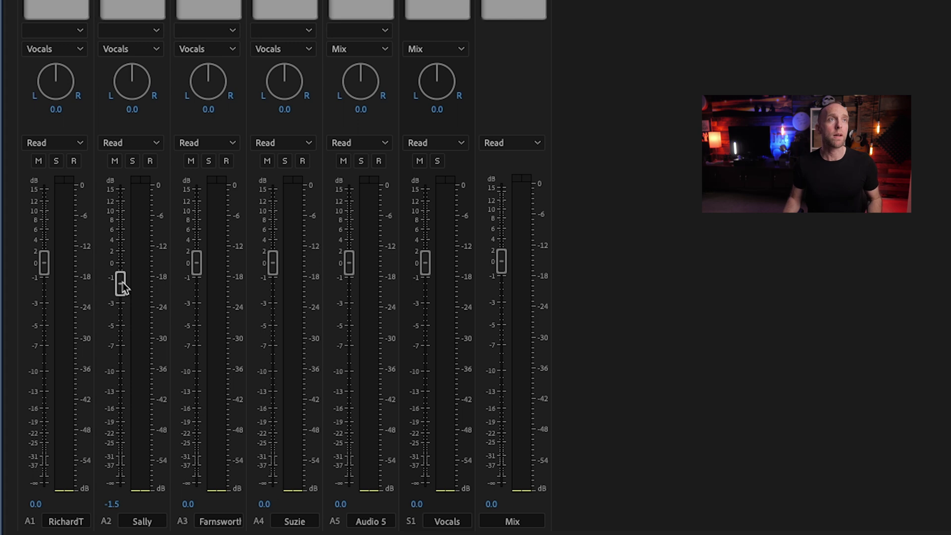
{"action": "left_click_drag", "start_coordinate": [272, 266], "coordinate": [274, 247]}
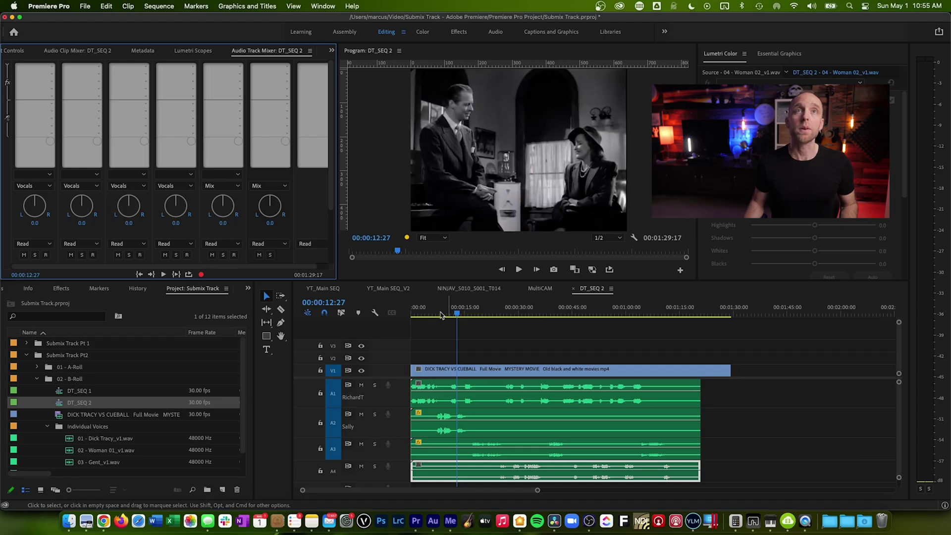
Step: Play back the early dialogue in the sequence to check the balance of the adjusted voice tracks
{"action": "left_click", "coordinate": [449, 315]}
{"action": "key", "text": "="}
{"action": "key", "text": "="}
{"action": "key", "text": "="}
{"action": "key", "text": "space"}
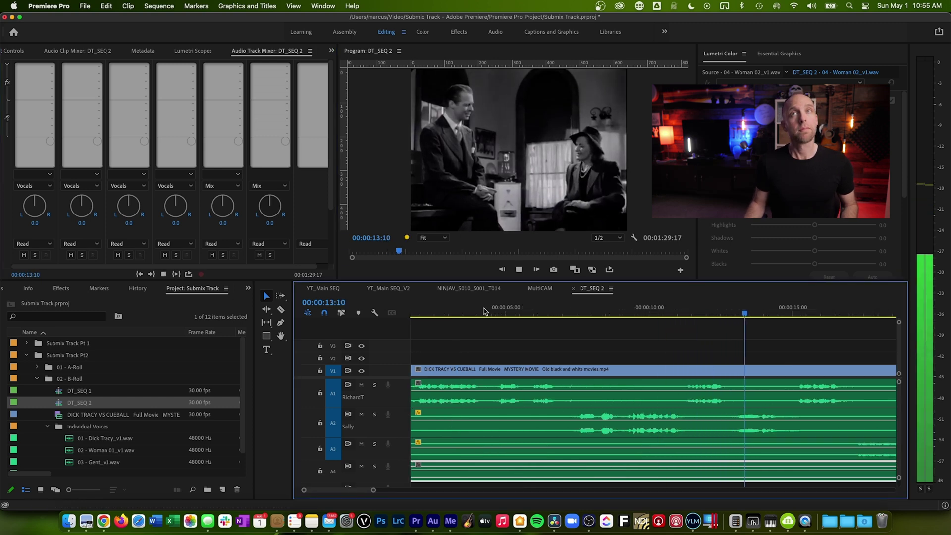
{"action": "key", "text": "minus"}
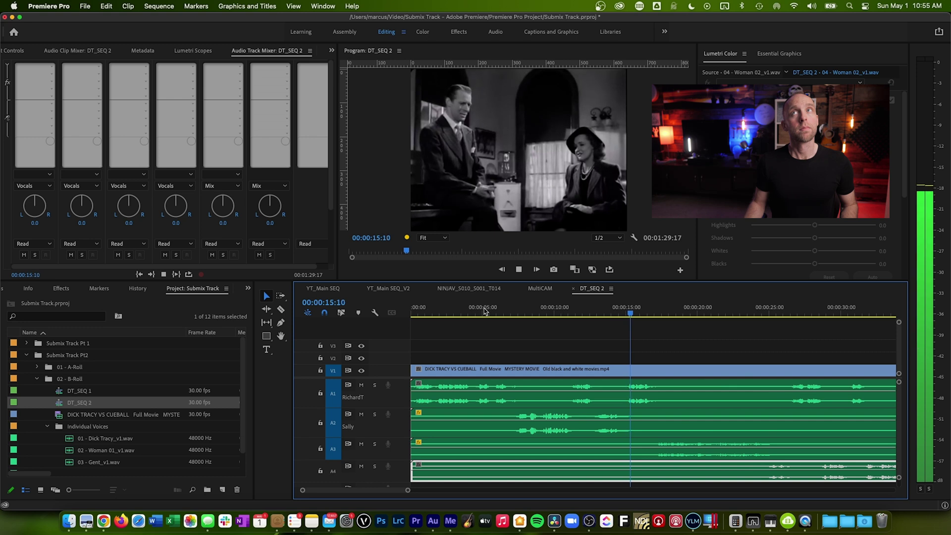
{"action": "key", "text": "minus"}
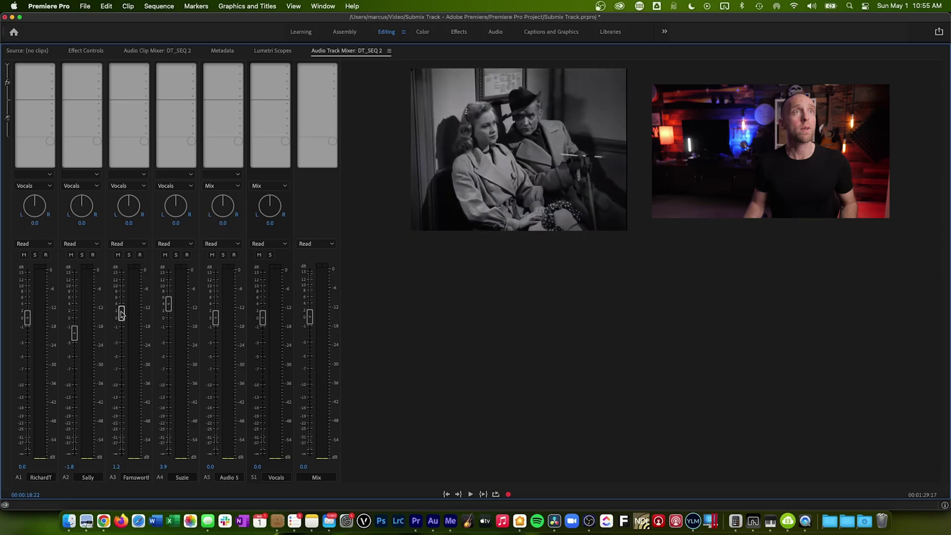
Step: Raise the volume of track A3 to about 4.4 dB during playback and listen to the dialogue in the normal workspace view
{"action": "key", "text": "space"}
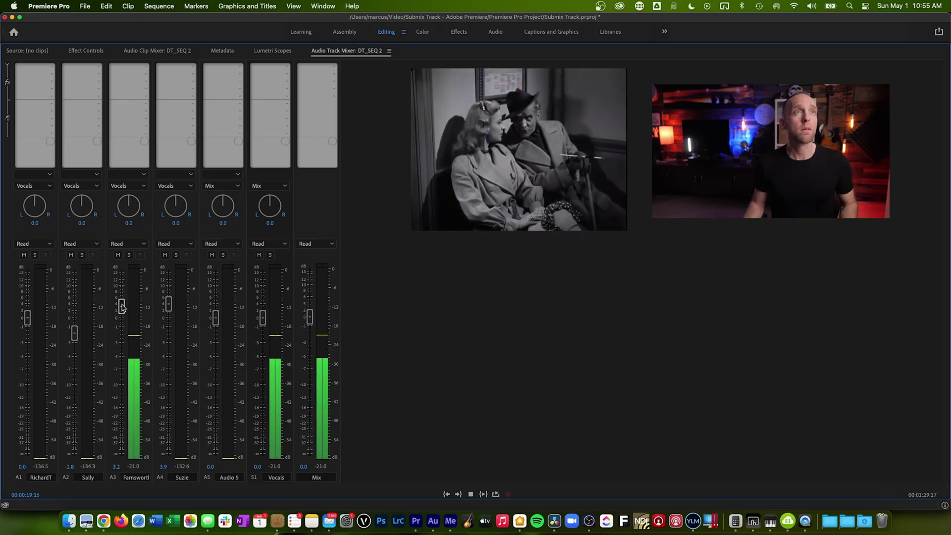
{"action": "key", "text": "grave"}
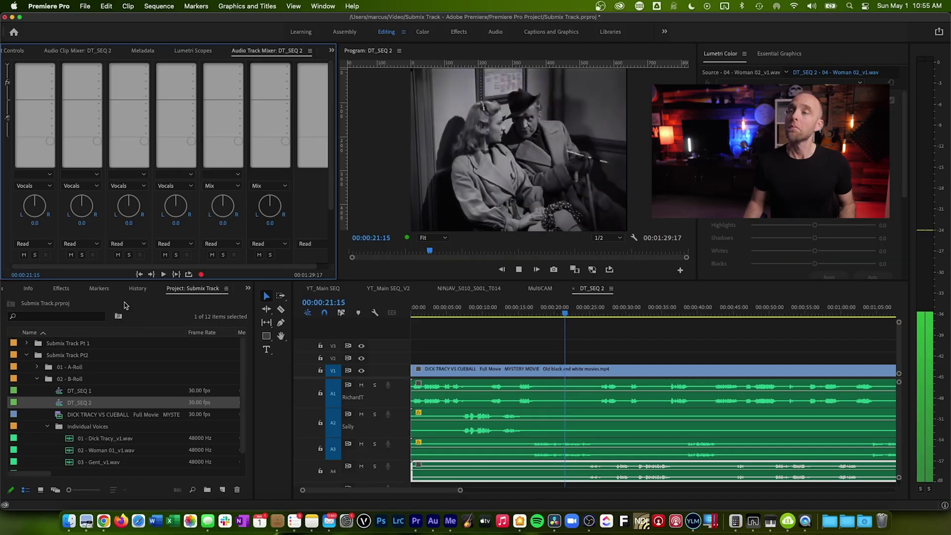
{"action": "key", "text": "backslash"}
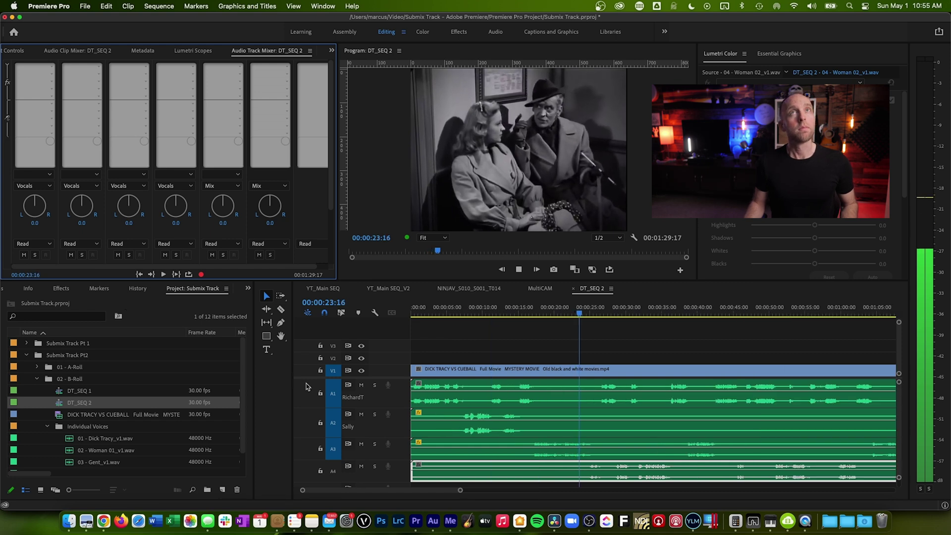
{"action": "key", "text": "space"}
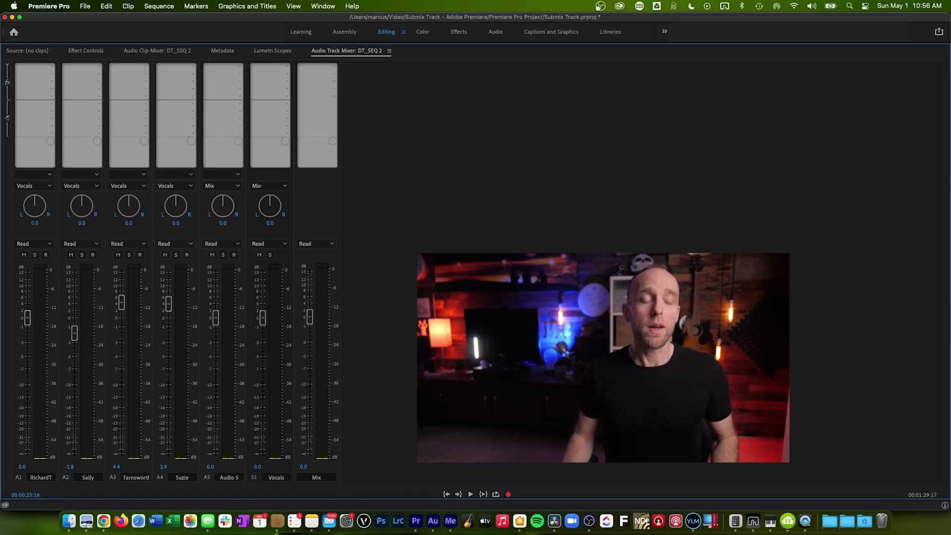
Step: Raise the volume of the Vocals submix to about 7.0 dB while playing the sequence
{"action": "key", "text": "space"}
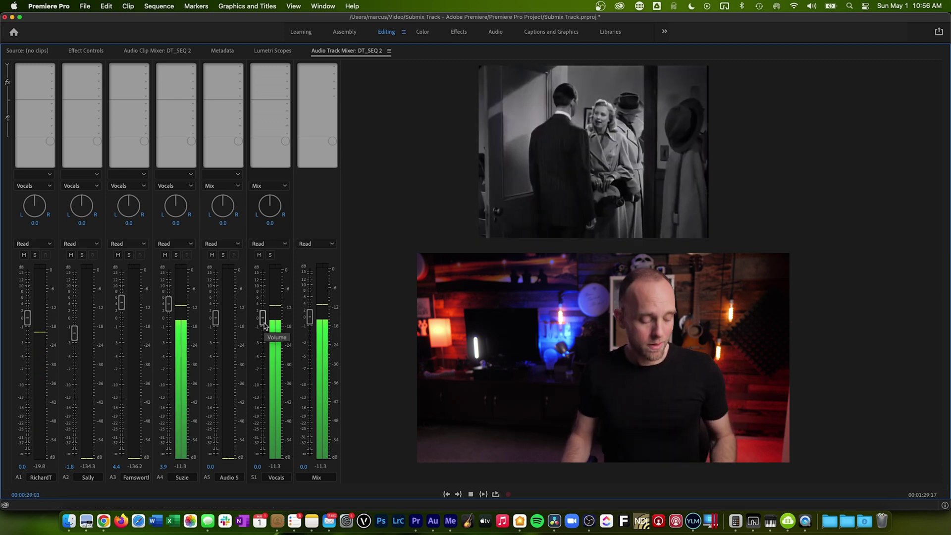
{"action": "left_click_drag", "start_coordinate": [264, 323], "coordinate": [264, 298]}
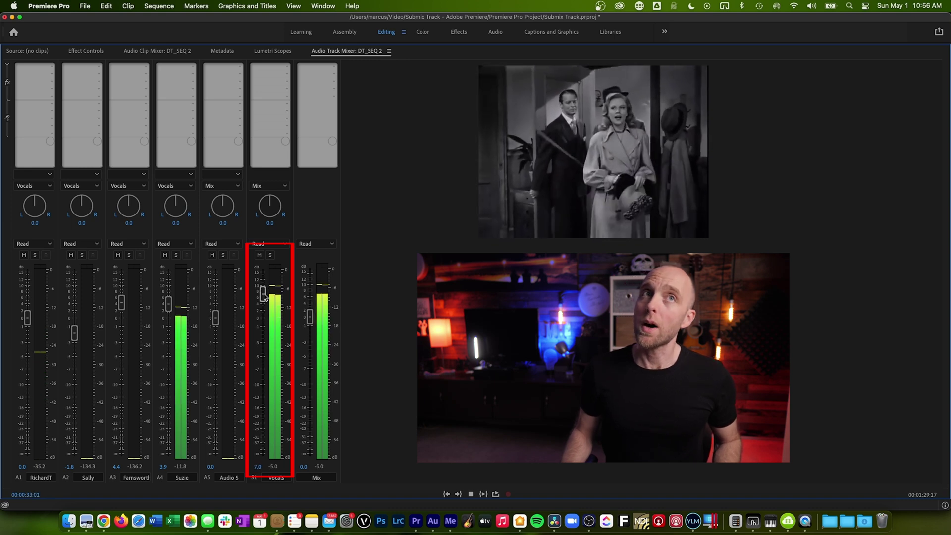
{"action": "key", "text": "space"}
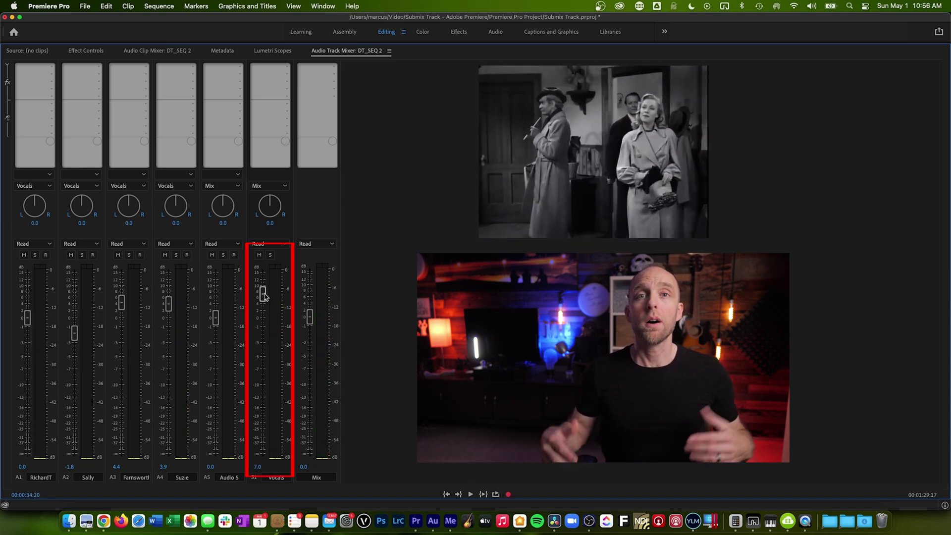
Step: Lower the volume of the Vocals submix while playing the sequence
{"action": "key", "text": "space"}
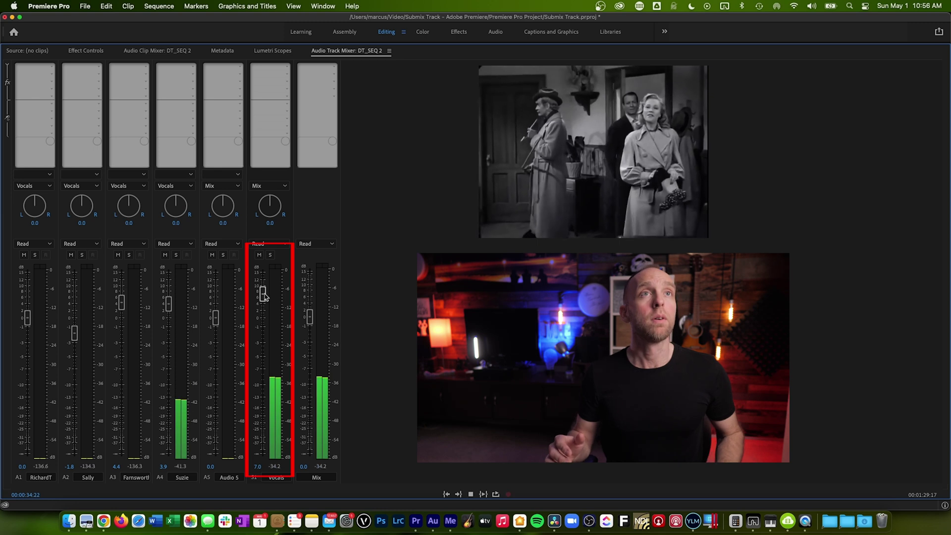
{"action": "left_click_drag", "start_coordinate": [265, 299], "coordinate": [265, 316]}
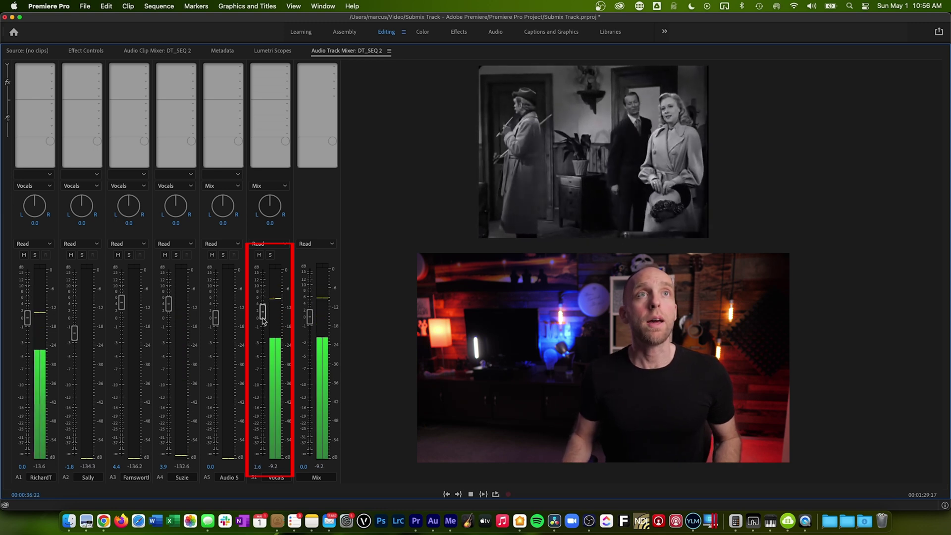
{"action": "left_click_drag", "start_coordinate": [264, 365], "coordinate": [262, 378]}
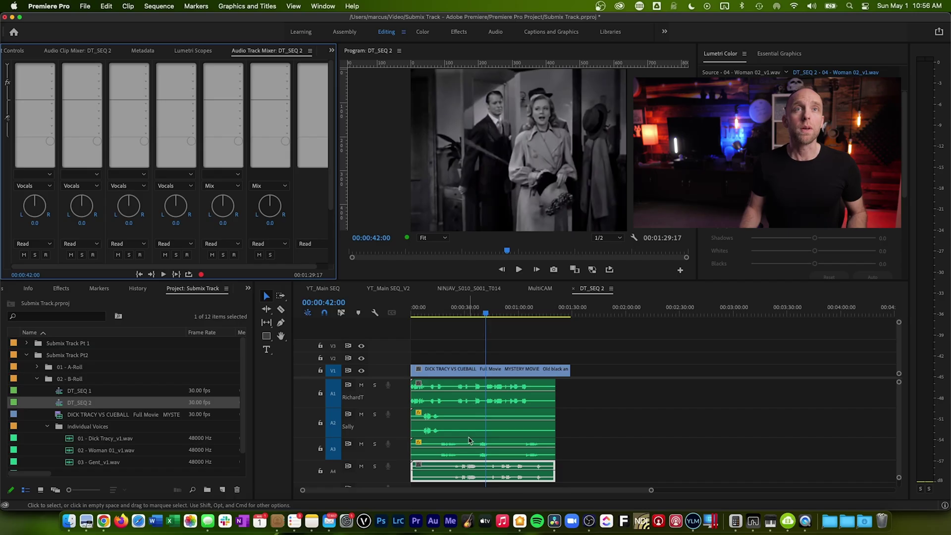
Step: Locate the Vocals submix track beneath the voice tracks in the DT_SEQ 2 timeline
{"action": "scroll", "coordinate": [470, 440], "scroll_direction": "down", "scroll_amount": 3}
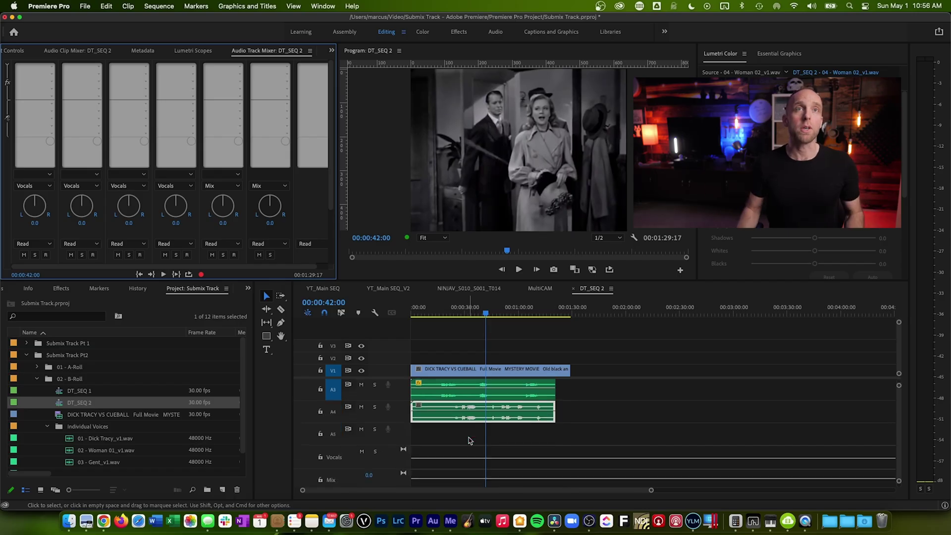
{"action": "scroll", "coordinate": [439, 463], "scroll_direction": "down", "scroll_amount": 1}
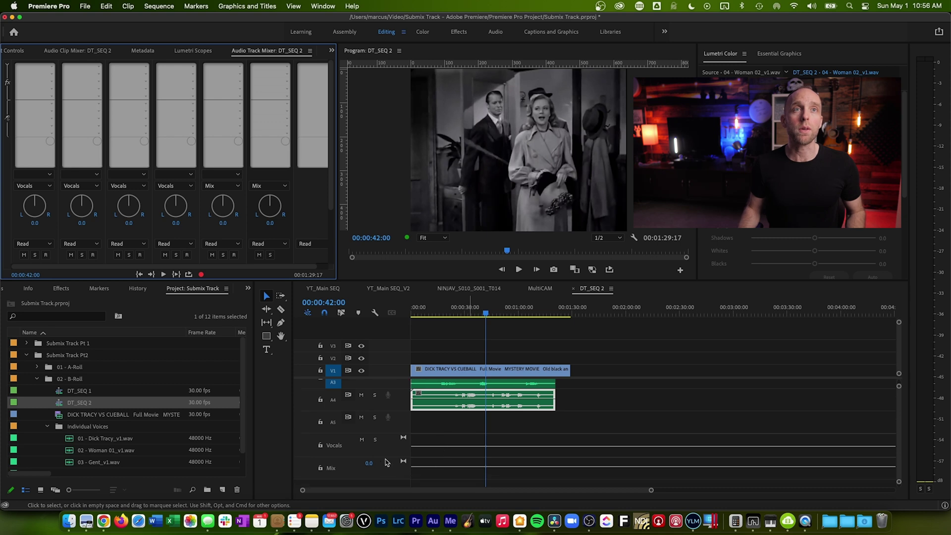
{"action": "left_click", "coordinate": [335, 450]}
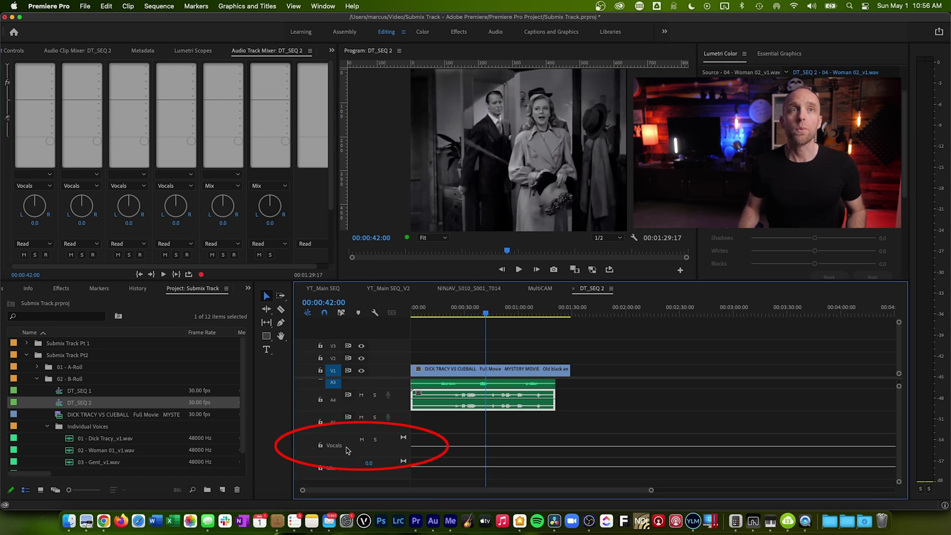
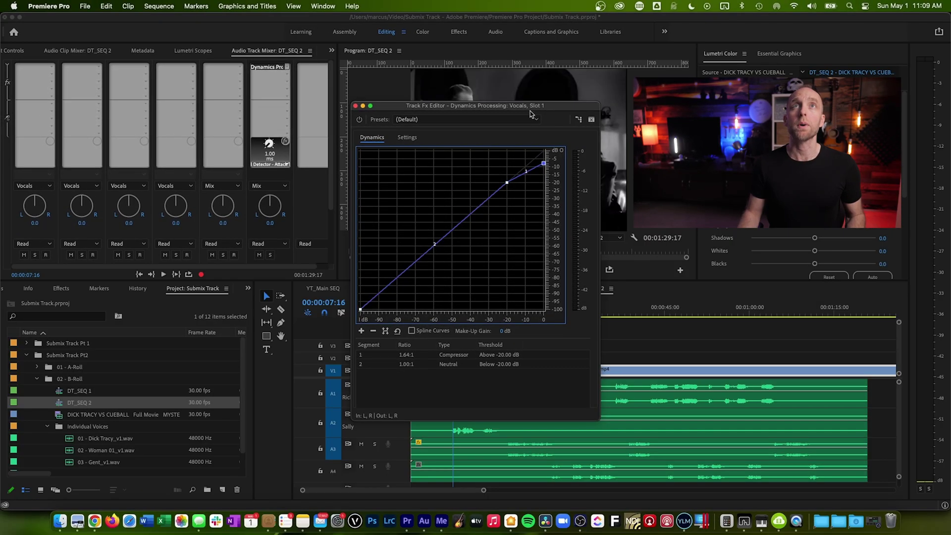
Step: Lower the Vocals submix compressor's threshold to about -37 dB during playback and raise the gain processor's output gain
{"action": "left_click_drag", "start_coordinate": [530, 107], "coordinate": [315, 109]}
{"action": "key", "text": "space"}
{"action": "left_click_drag", "start_coordinate": [291, 186], "coordinate": [283, 194]}
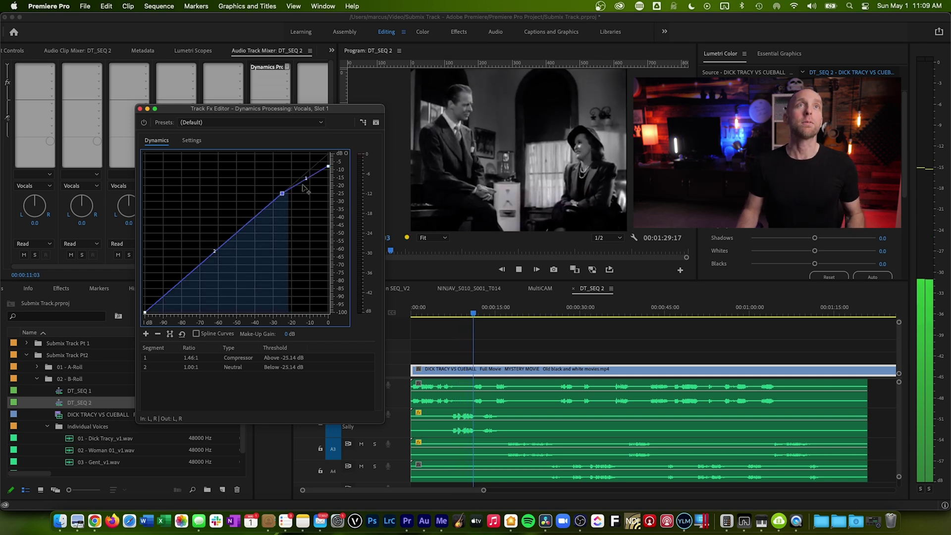
{"action": "left_click_drag", "start_coordinate": [328, 166], "coordinate": [260, 213]}
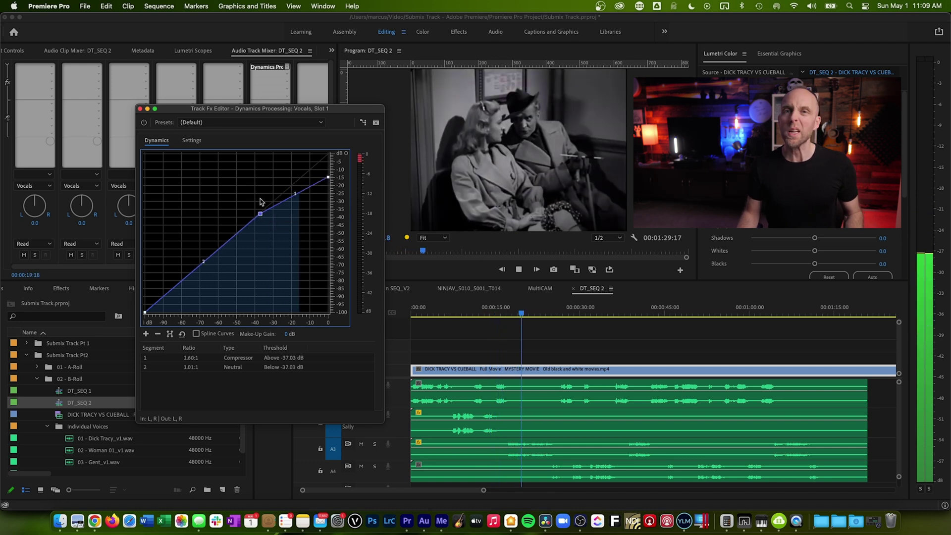
{"action": "left_click", "coordinate": [190, 142]}
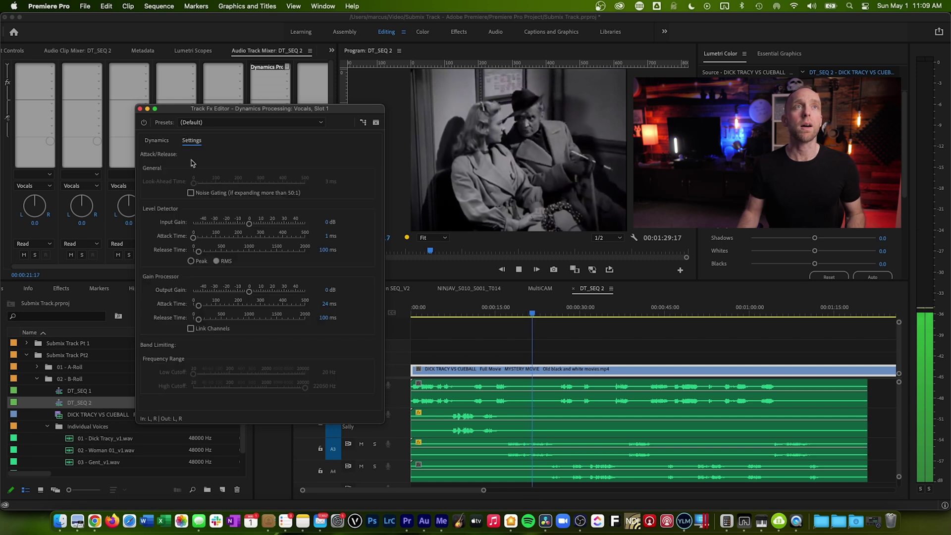
{"action": "left_click_drag", "start_coordinate": [255, 292], "coordinate": [262, 292]}
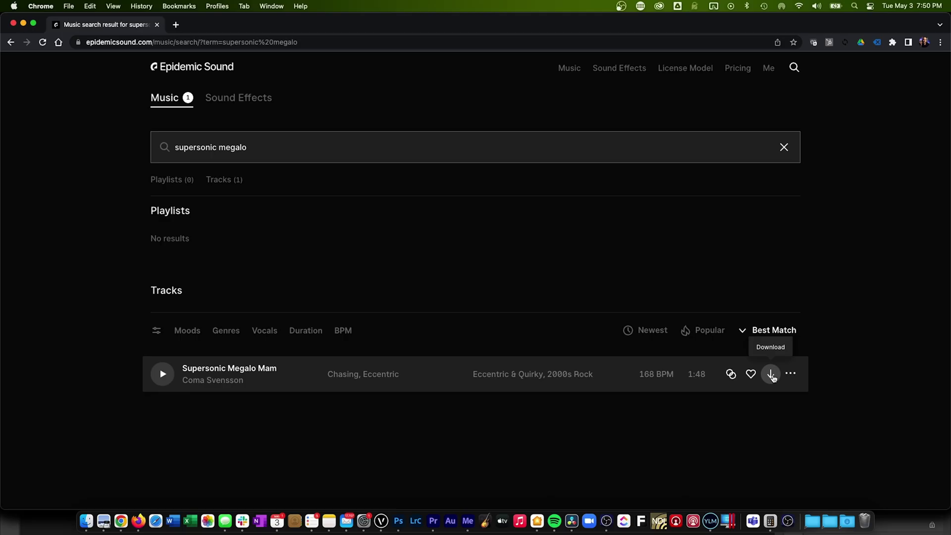
Step: Switch to Epidemic Sound in Chrome and download the track Supersonic Megalo Mam
{"action": "left_click", "coordinate": [771, 374]}
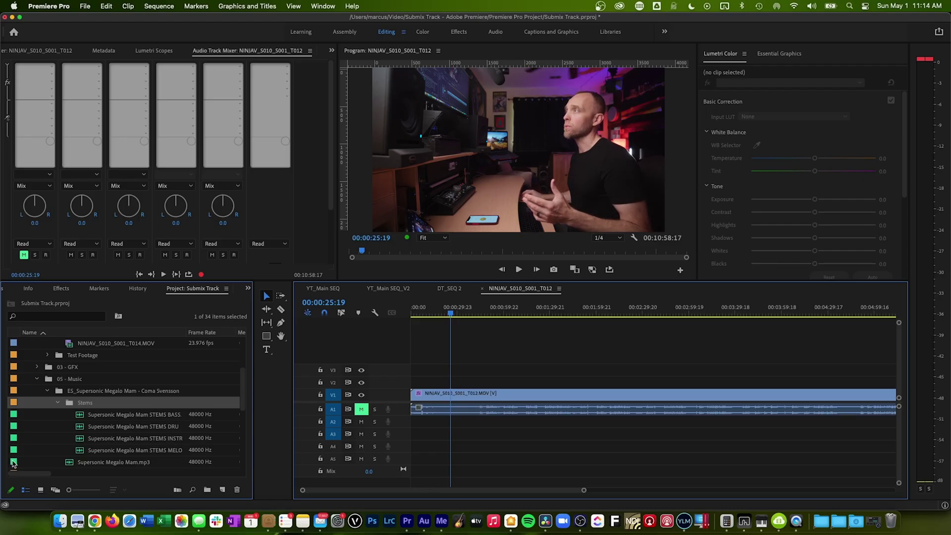
Step: Place Supersonic Megalo Mam.mp3 on track A2 at the start of sequence NINJAV_S010_S001_T012 and play it back
{"action": "left_click", "coordinate": [14, 462]}
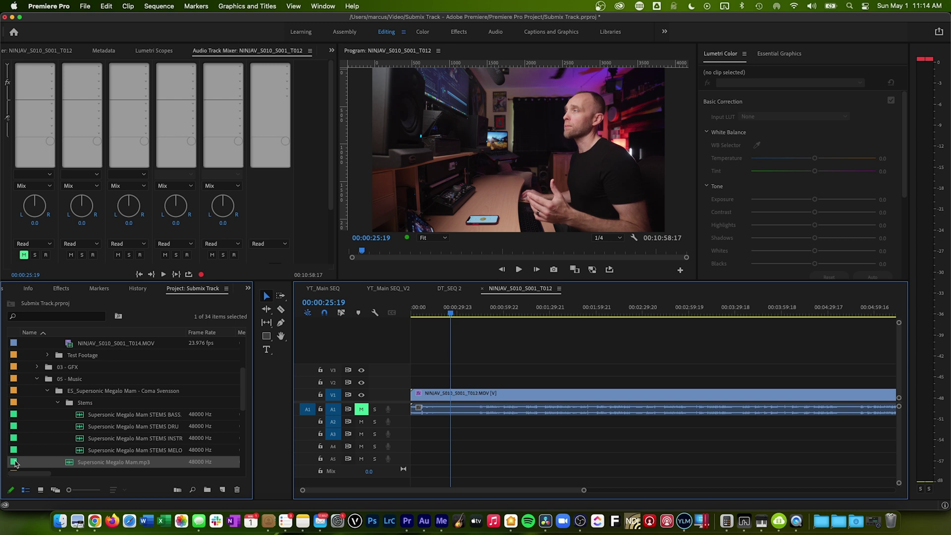
{"action": "left_click_drag", "start_coordinate": [330, 439], "coordinate": [414, 425]}
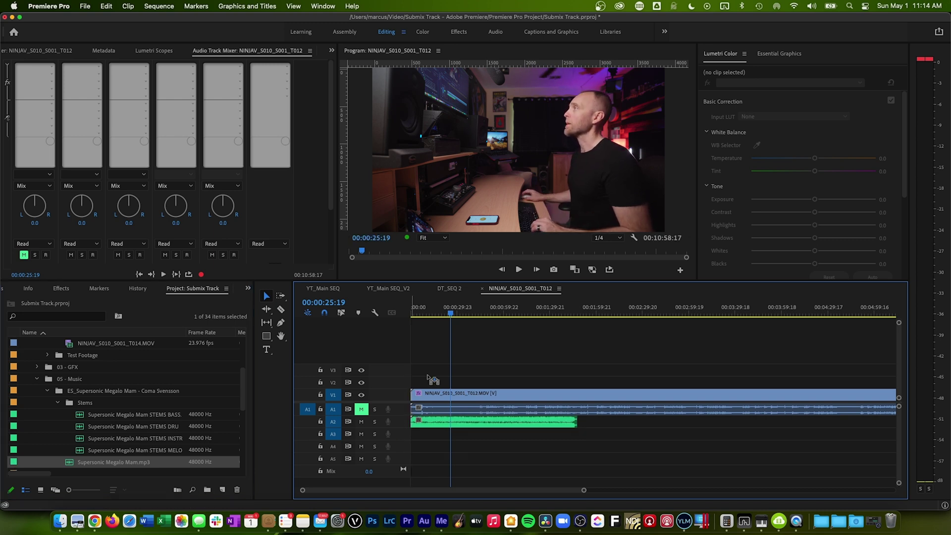
{"action": "left_click", "coordinate": [441, 313]}
{"action": "key", "text": "="}
{"action": "key", "text": "space"}
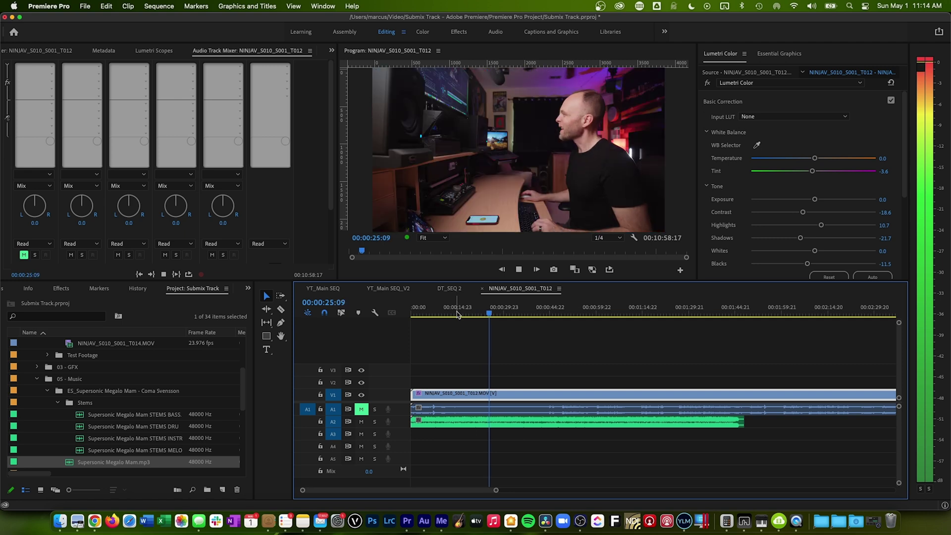
{"action": "key", "text": "space"}
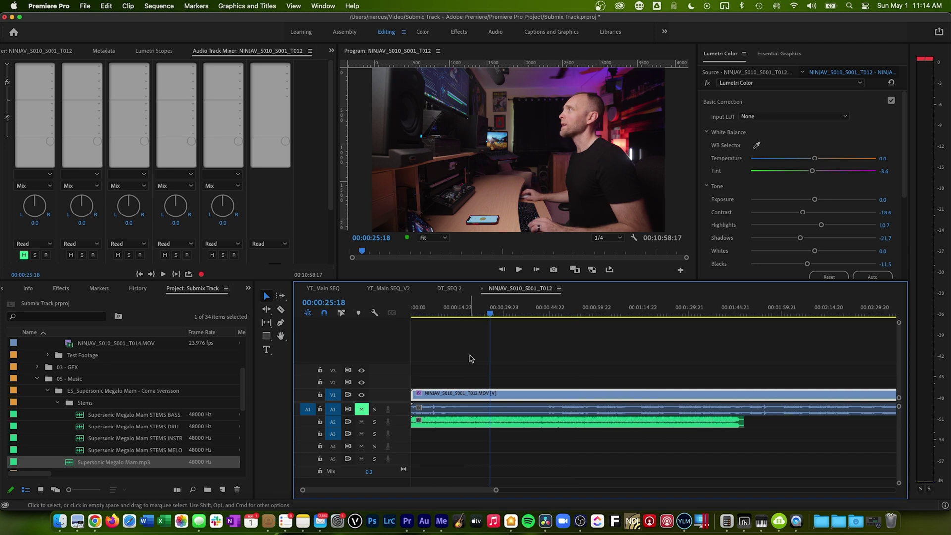
Step: Delete the Supersonic Megalo Mam.mp3 clip from track A2
{"action": "left_click", "coordinate": [475, 424]}
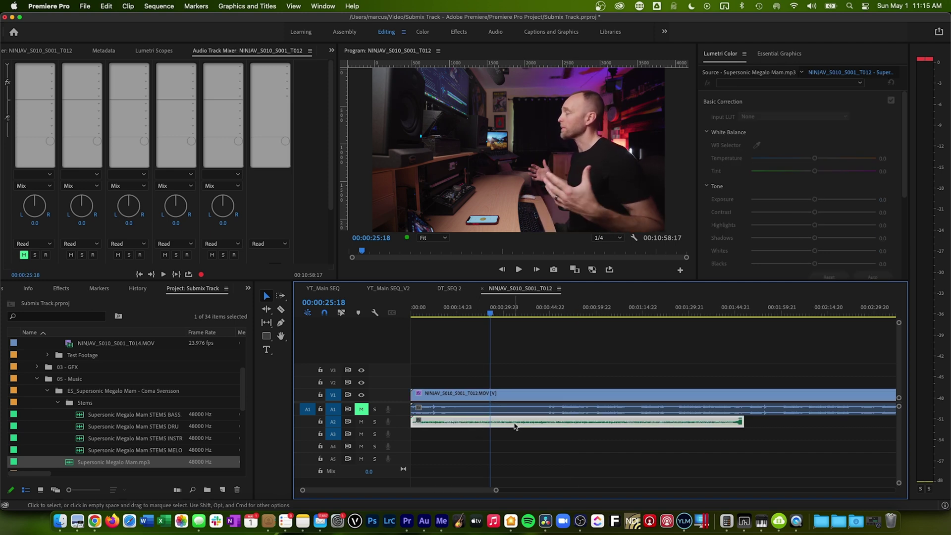
{"action": "key", "text": "Delete"}
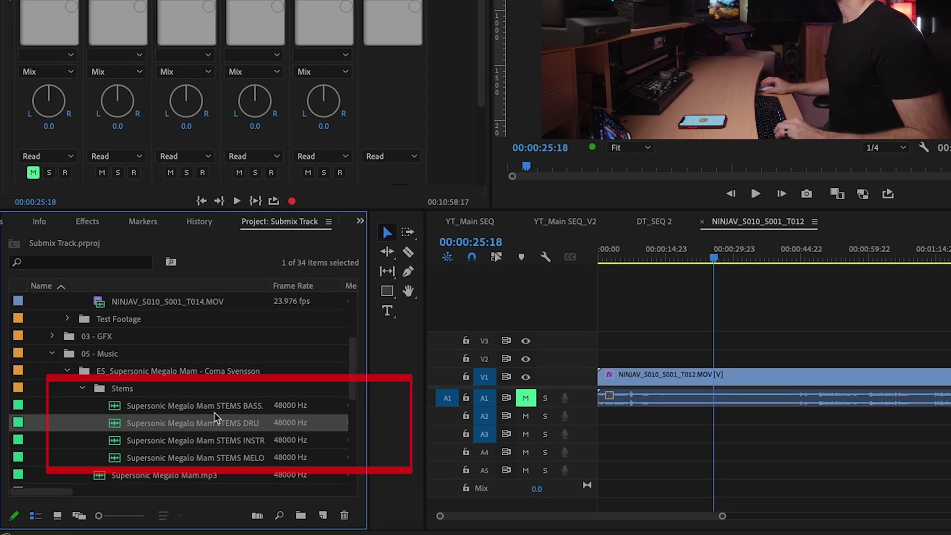
Step: Place the bass, drum, instrument and melody stems of Supersonic Megalo Mam on tracks A2 to A5 at the sequence's start
{"action": "left_click", "coordinate": [150, 407]}
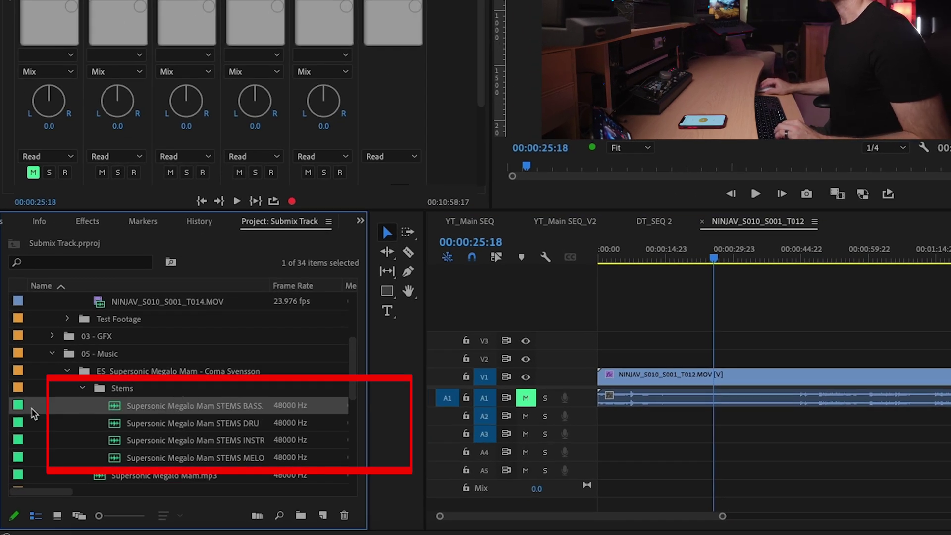
{"action": "left_click_drag", "start_coordinate": [17, 406], "coordinate": [617, 426]}
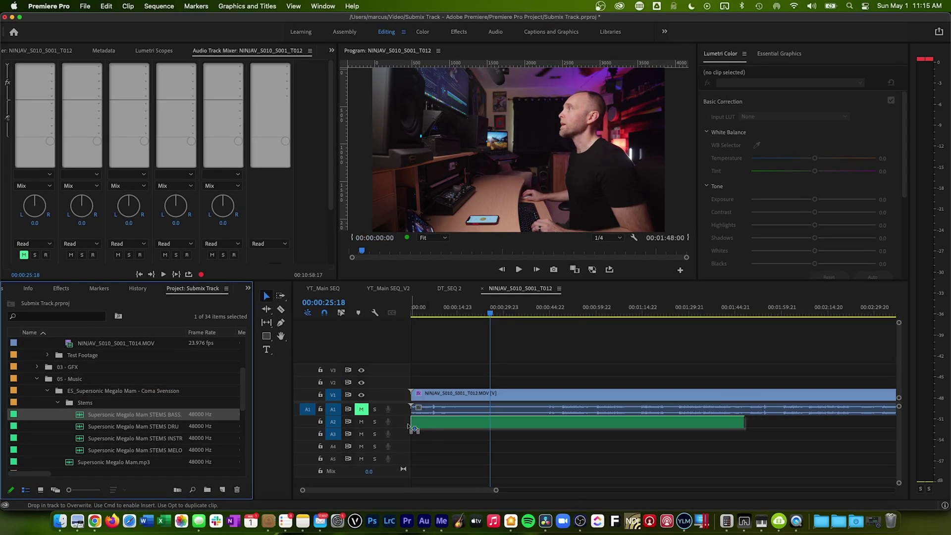
{"action": "left_click_drag", "start_coordinate": [413, 429], "coordinate": [414, 429]}
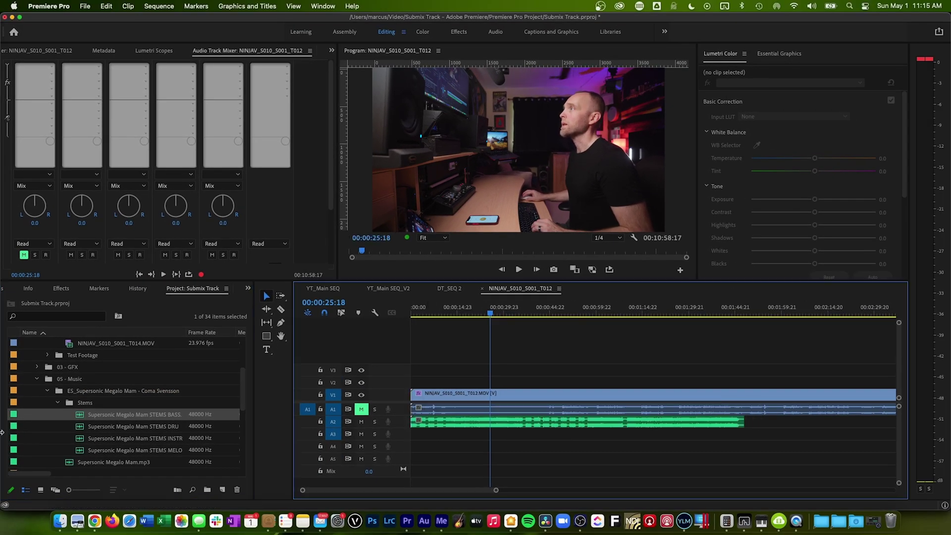
{"action": "left_click_drag", "start_coordinate": [14, 427], "coordinate": [406, 436]}
{"action": "left_click_drag", "start_coordinate": [16, 440], "coordinate": [410, 460]}
{"action": "left_click", "coordinate": [239, 451]}
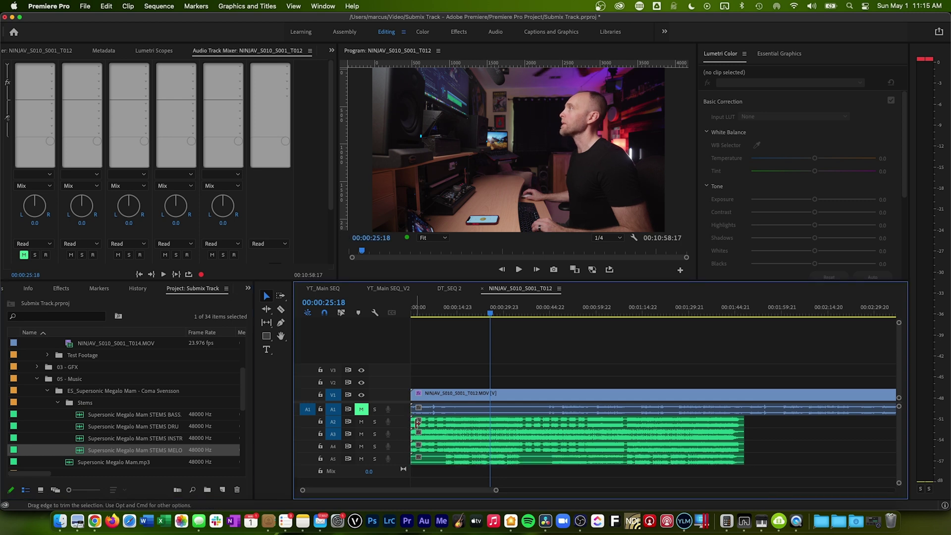
Step: Play back the four stems together from about 23 seconds into the sequence
{"action": "left_click", "coordinate": [449, 312]}
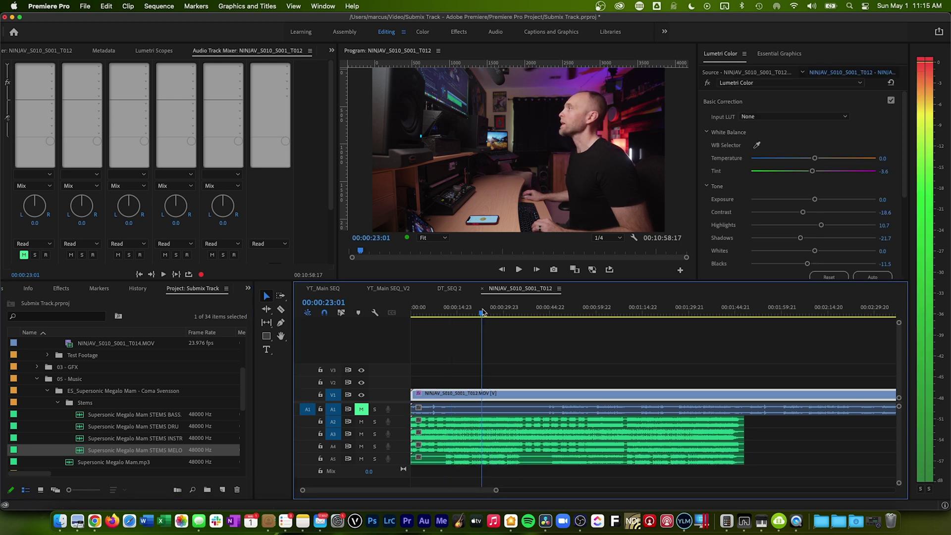
{"action": "left_click", "coordinate": [485, 312]}
{"action": "key", "text": "space"}
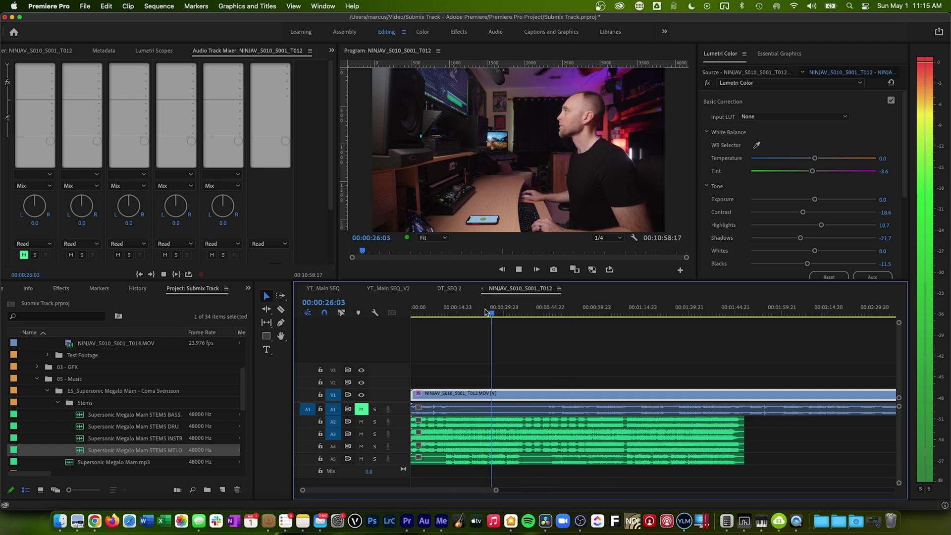
{"action": "key", "text": "space"}
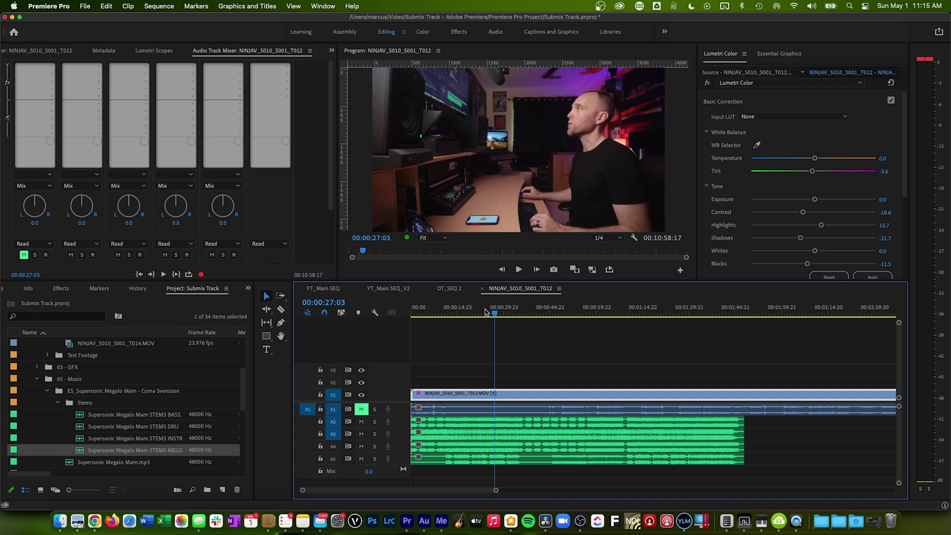
Step: Rename audio tracks A2 to A5 as Bass, drums, Rhythm and Melody in the enlarged track mixer
{"action": "key", "text": "grave"}
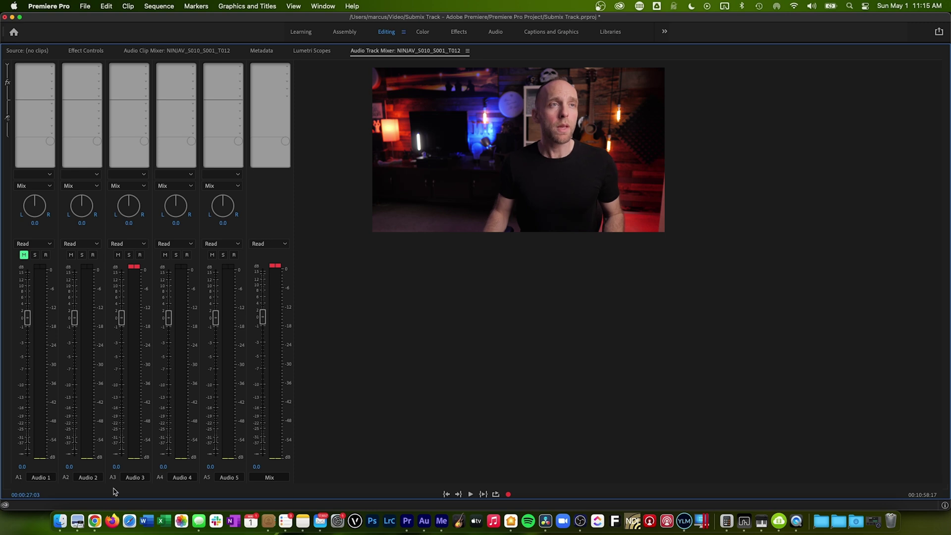
{"action": "left_click", "coordinate": [98, 479]}
{"action": "type", "text": "Bass"}
{"action": "key", "text": "Return"}
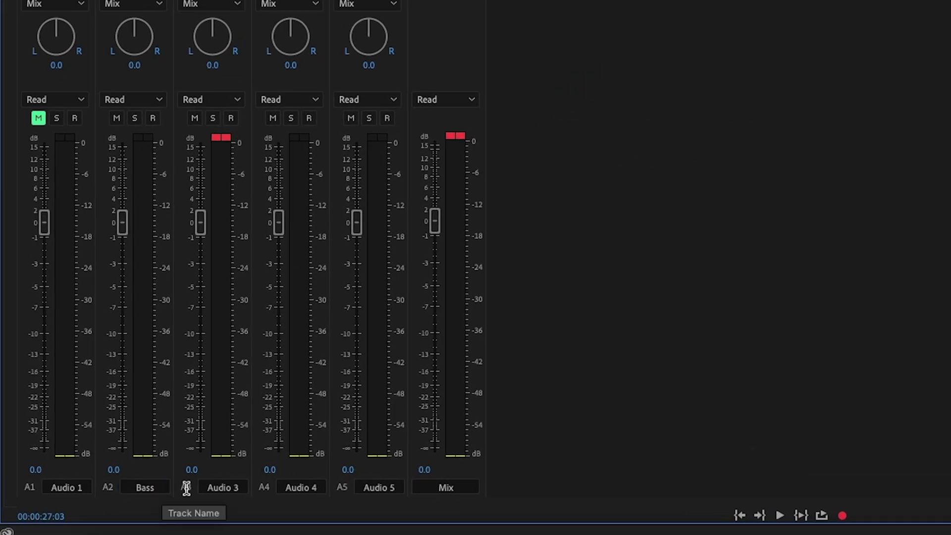
{"action": "left_click", "coordinate": [218, 487]}
{"action": "type", "text": "drums"}
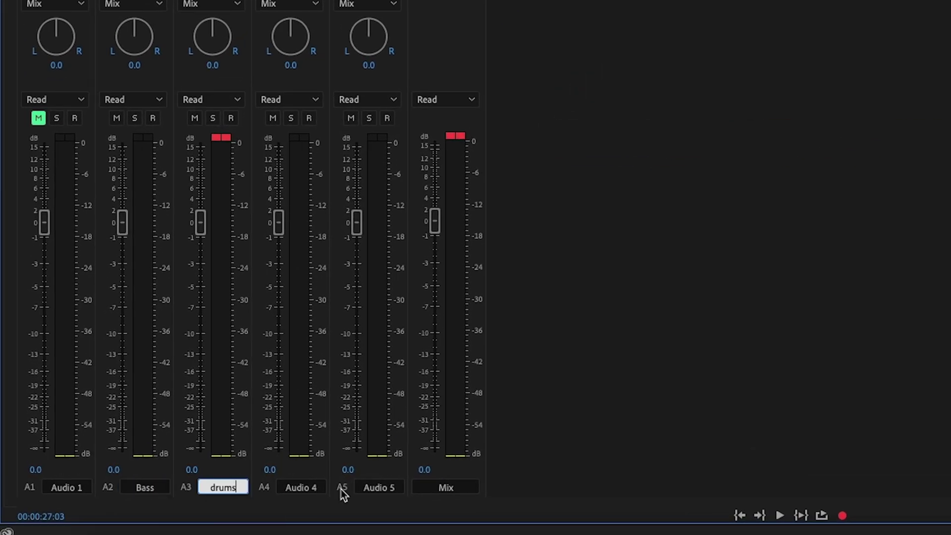
{"action": "left_click", "coordinate": [321, 487]}
{"action": "type", "text": "Rhythm"}
{"action": "left_click", "coordinate": [379, 488]}
{"action": "type", "text": "Melody"}
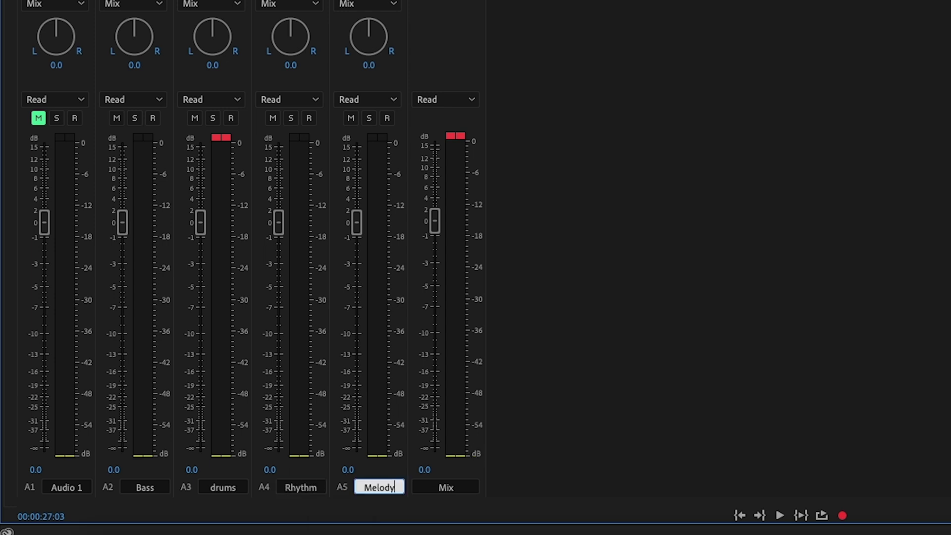
Step: Lower the volume of the Melody track to about -30.8 dB while playing the sequence
{"action": "key", "text": "space"}
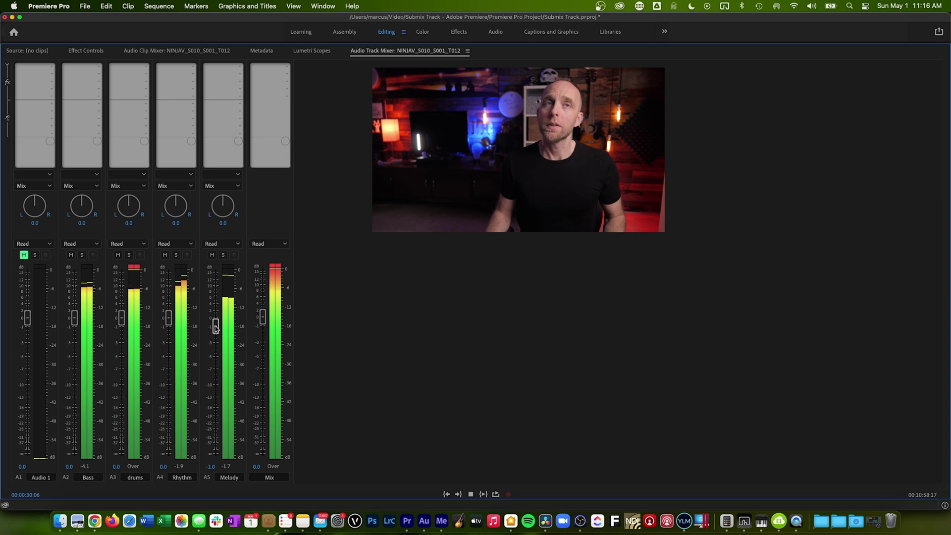
{"action": "key", "text": "space"}
{"action": "key", "text": "space"}
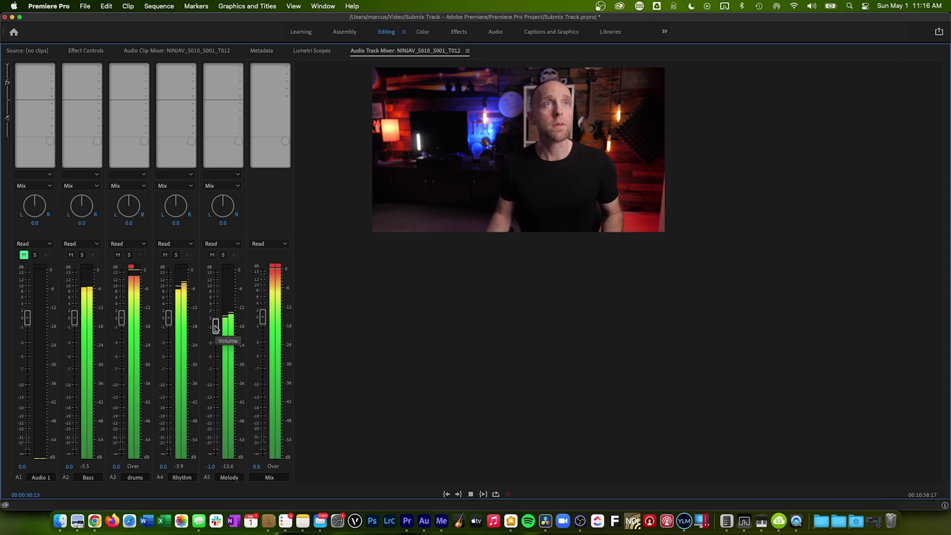
{"action": "left_click_drag", "start_coordinate": [218, 359], "coordinate": [217, 380]}
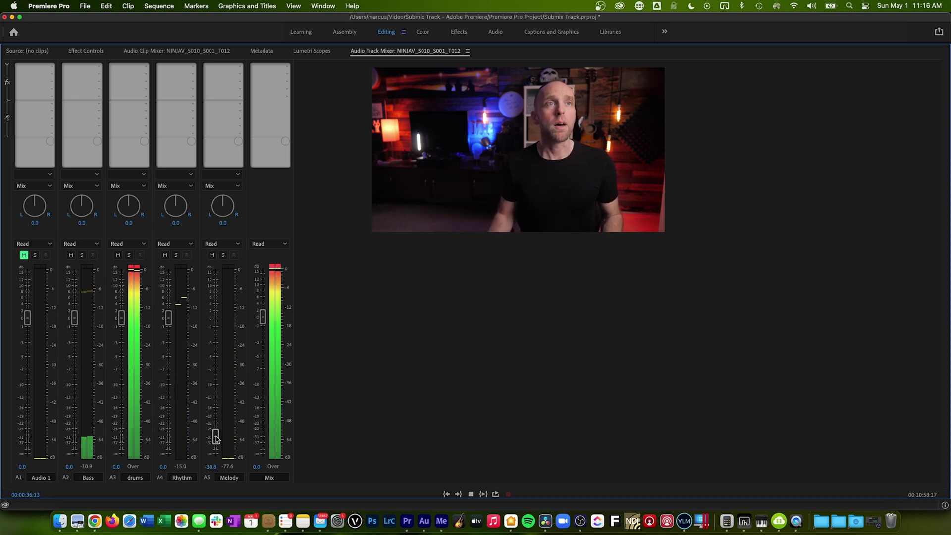
{"action": "key", "text": "space"}
Step: Return to the normal workspace view and add an audio submix track to the NINJAV_S010_S001_T012 sequence
{"action": "key", "text": "grave"}
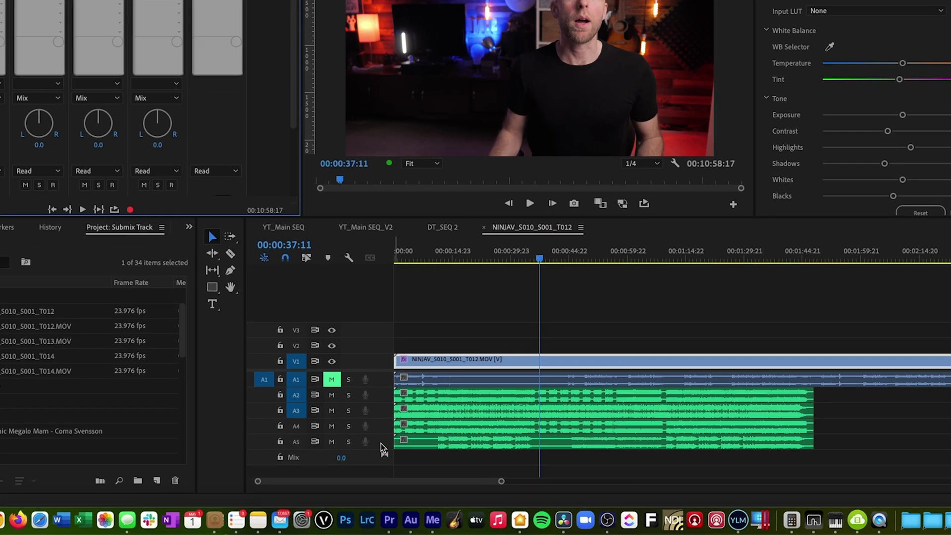
{"action": "right_click", "coordinate": [403, 379]}
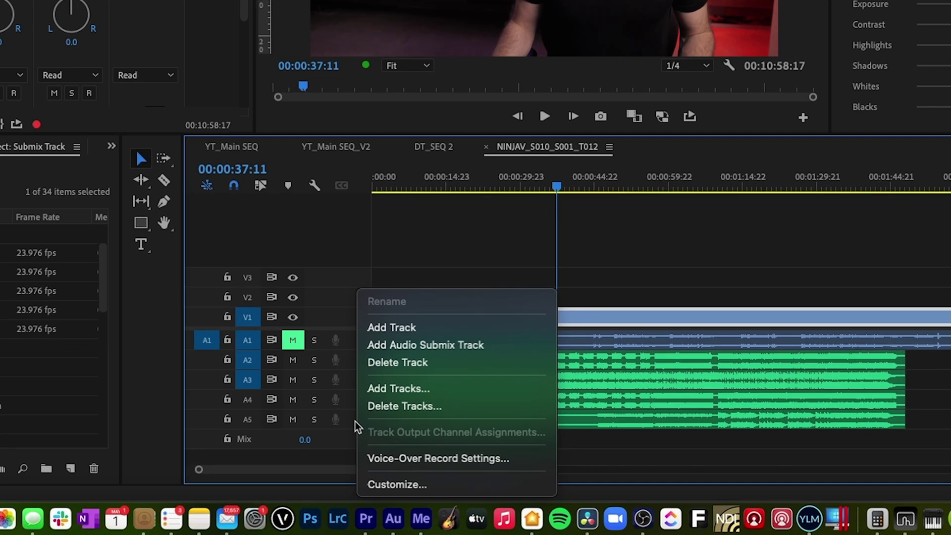
{"action": "left_click", "coordinate": [409, 342]}
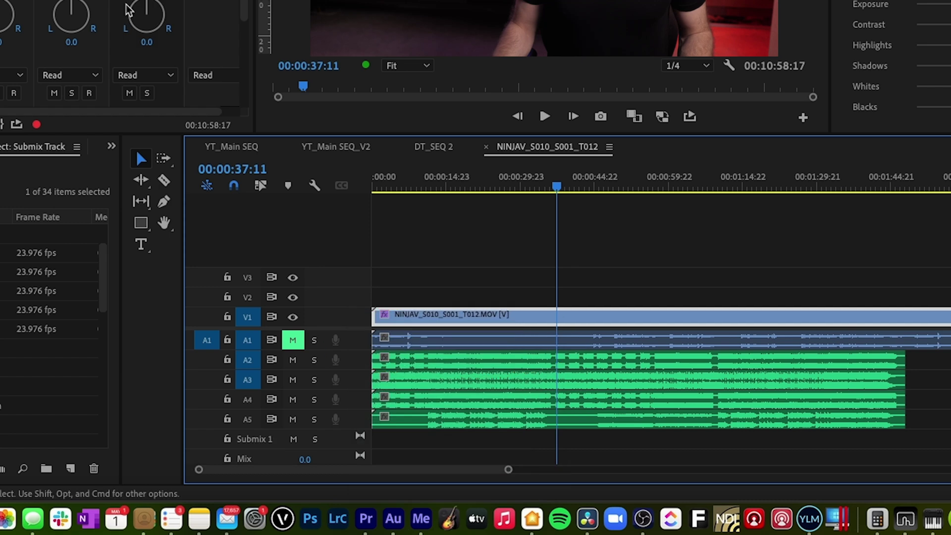
Step: Rename the new submix track as Music Sub in the enlarged audio track mixer
{"action": "key", "text": "grave"}
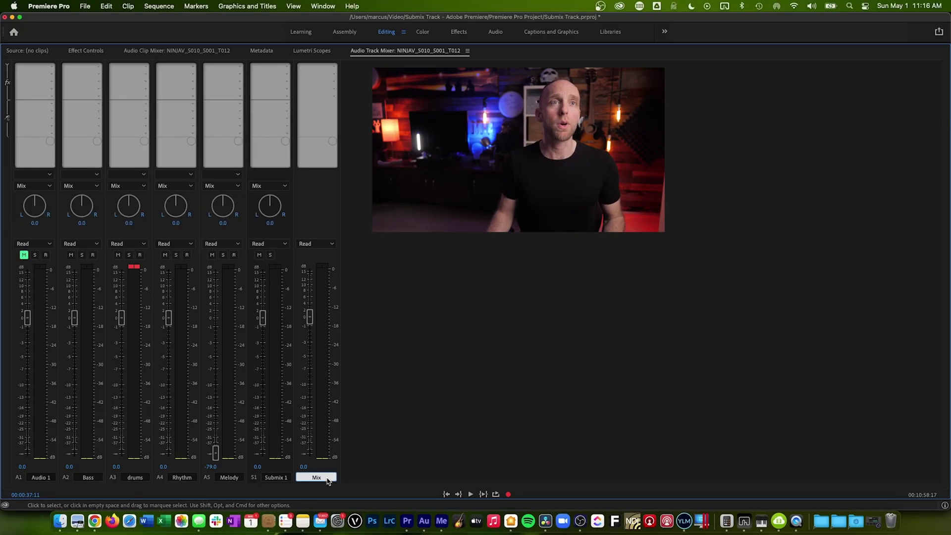
{"action": "left_click", "coordinate": [274, 478]}
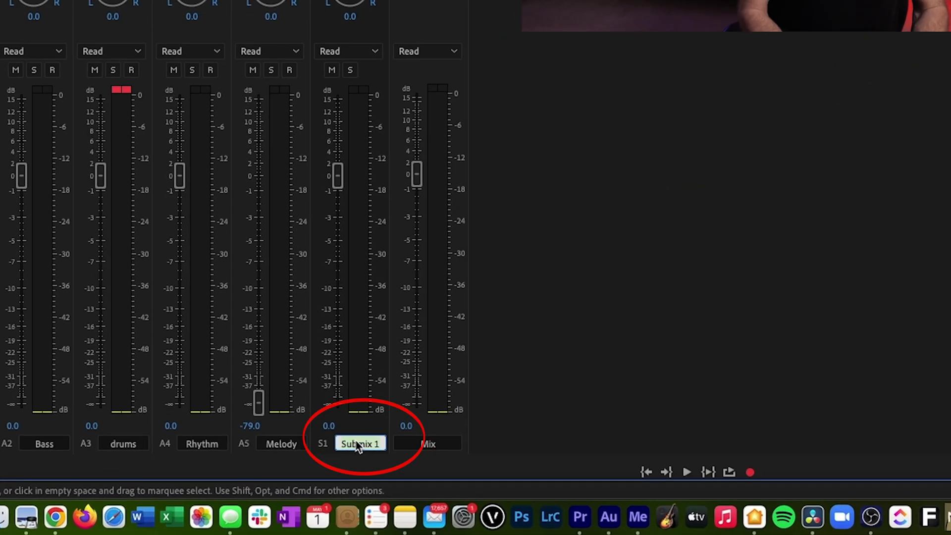
{"action": "type", "text": "Music Sub"}
{"action": "key", "text": "Return"}
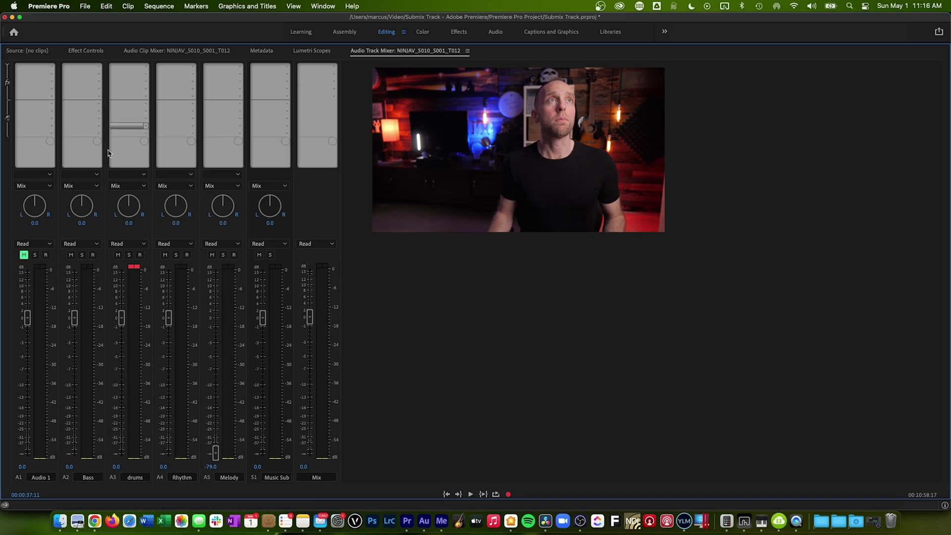
Step: Route the outputs of the Bass, drums, Rhythm and Melody tracks to the Music Sub submix
{"action": "left_click", "coordinate": [97, 187]}
{"action": "left_click", "coordinate": [94, 196]}
{"action": "left_click", "coordinate": [125, 187]}
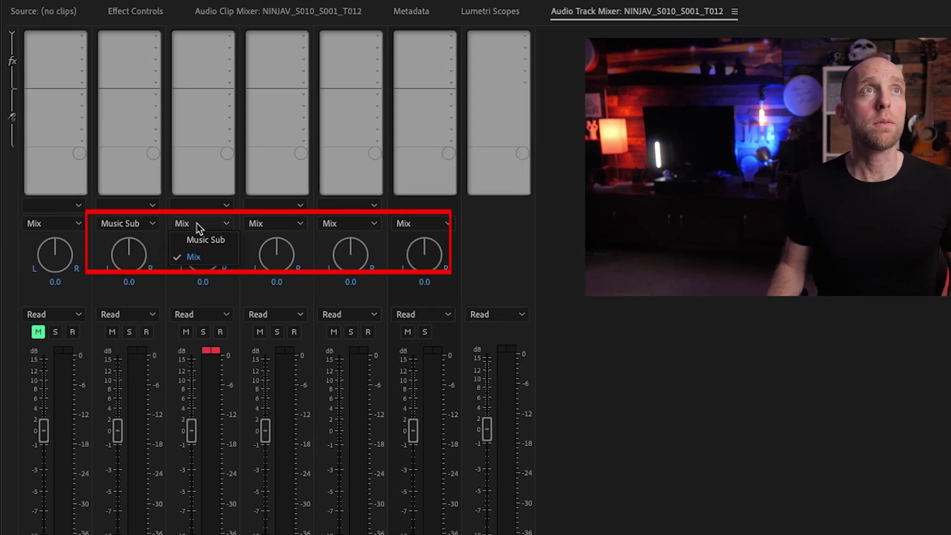
{"action": "left_click", "coordinate": [208, 240]}
{"action": "left_click", "coordinate": [263, 227]}
{"action": "left_click", "coordinate": [270, 240]}
{"action": "left_click", "coordinate": [340, 223]}
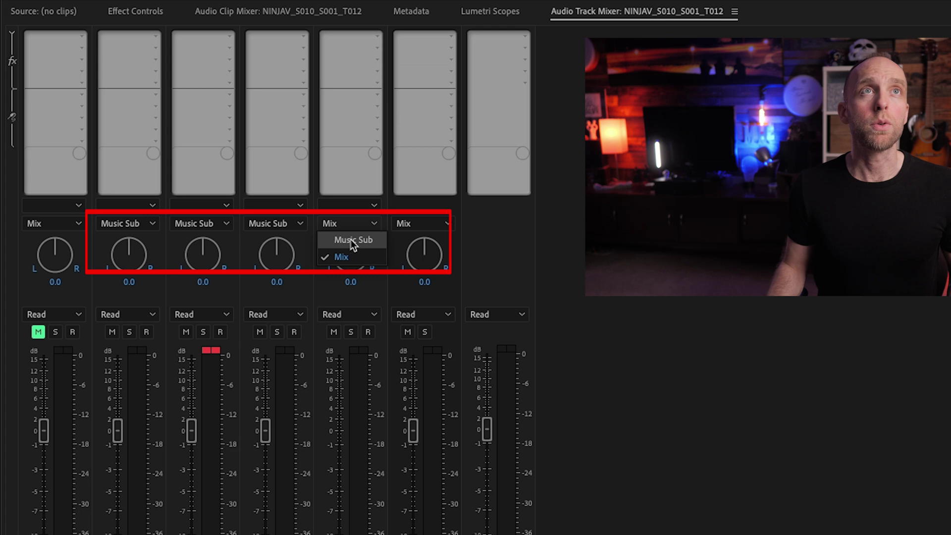
{"action": "left_click", "coordinate": [347, 240]}
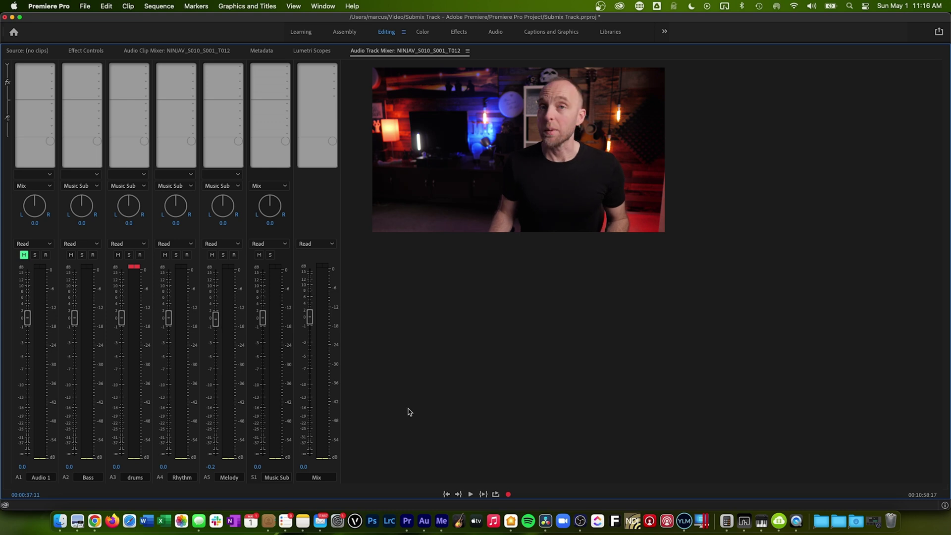
Step: Lower the Music Sub submix volume to about -24 dB while playing the sequence, and stop playback
{"action": "key", "text": "space"}
{"action": "left_click_drag", "start_coordinate": [264, 352], "coordinate": [263, 429]}
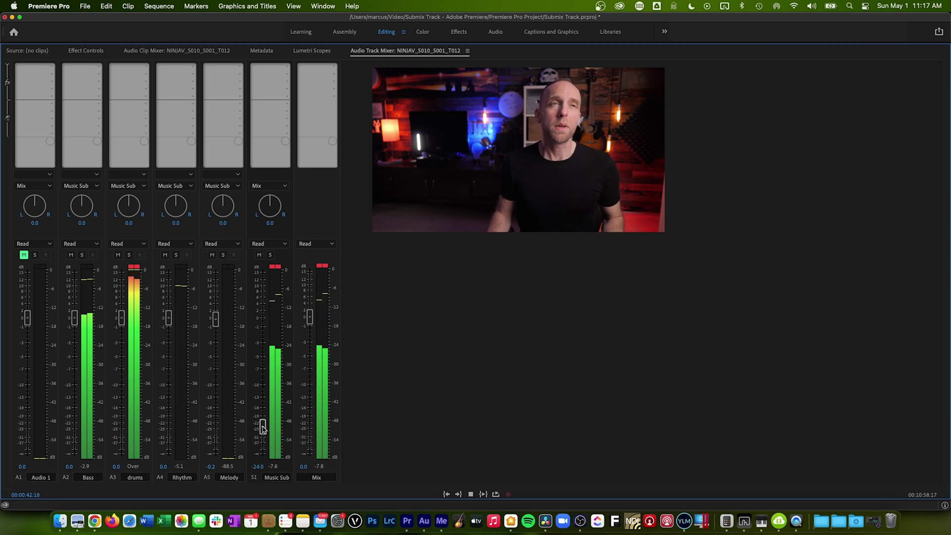
{"action": "key", "text": "space"}
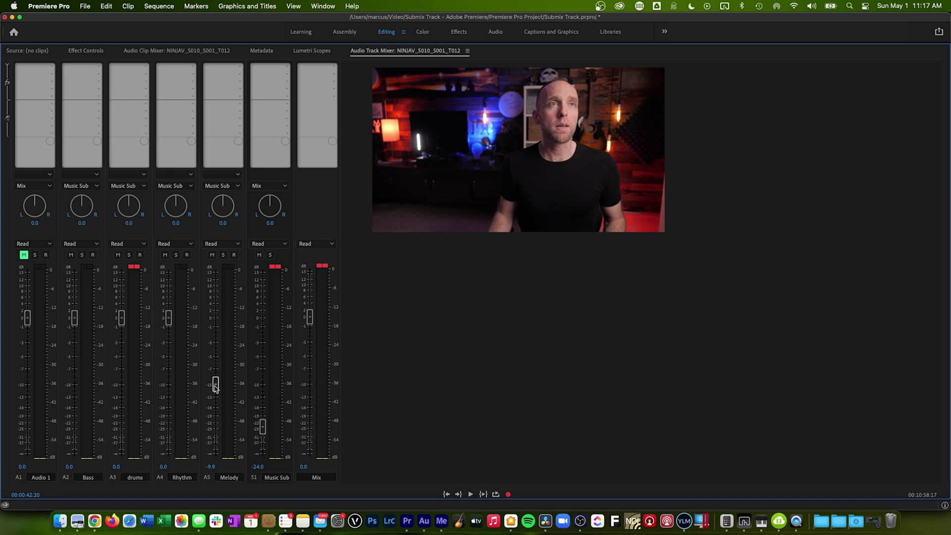
Step: Vary the Melody track's volume against the other stems during playback, raising it to about 2.6 dB and settling at about -8 dB
{"action": "key", "text": "grave"}
{"action": "key", "text": "space"}
{"action": "key", "text": "grave"}
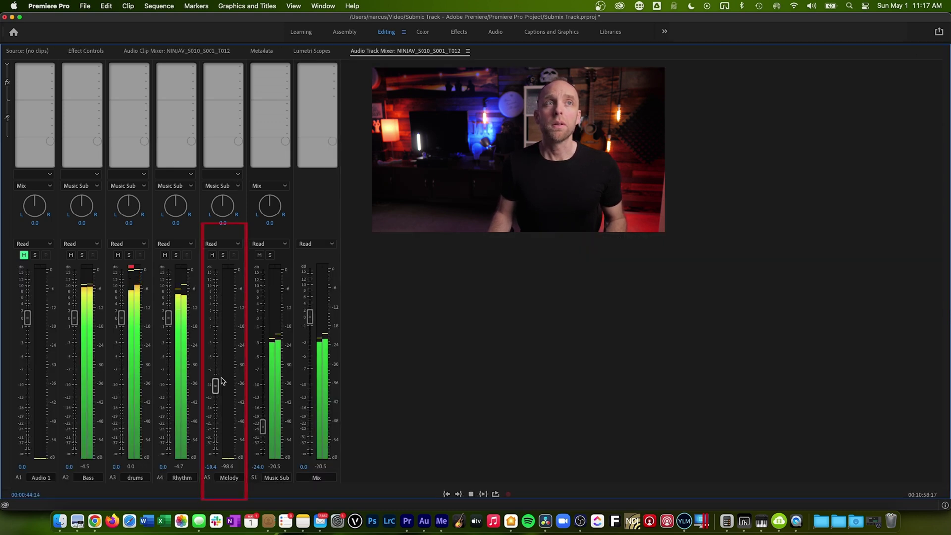
{"action": "key", "text": "XF86AudioRaiseVolume"}
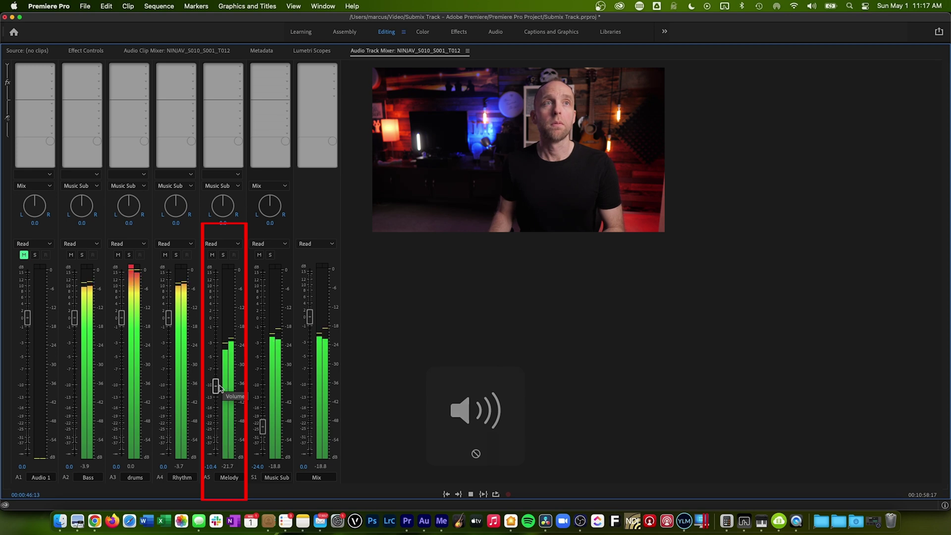
{"action": "left_click_drag", "start_coordinate": [216, 385], "coordinate": [217, 373]}
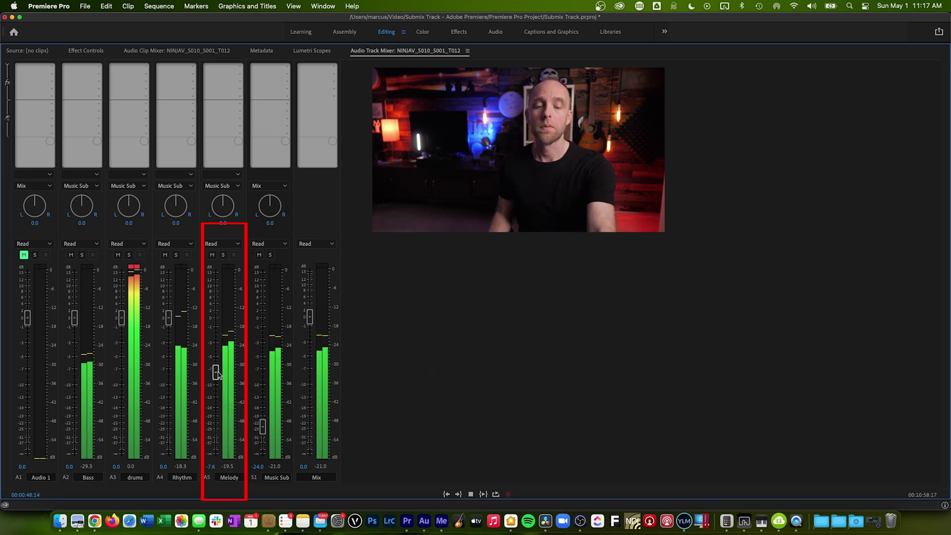
{"action": "left_click_drag", "start_coordinate": [218, 352], "coordinate": [219, 340]}
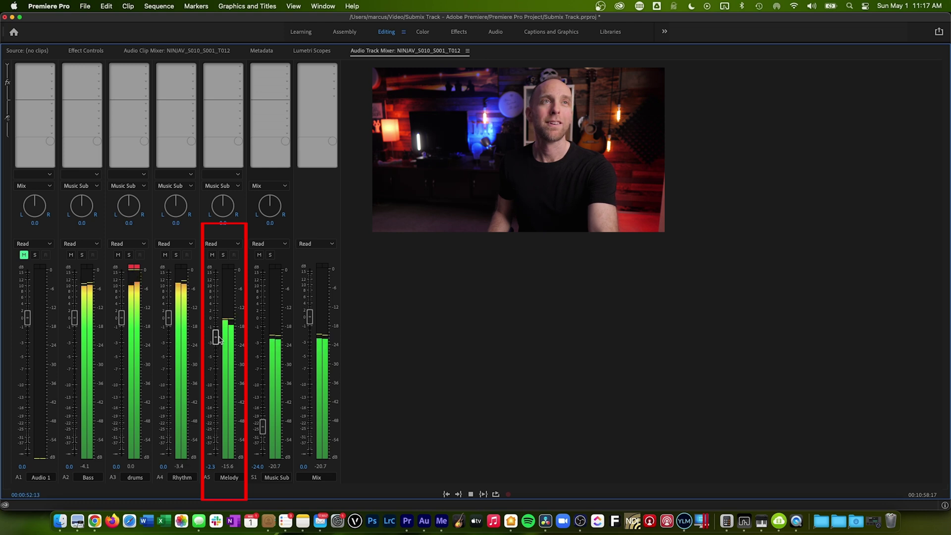
{"action": "left_click_drag", "start_coordinate": [219, 338], "coordinate": [219, 309]}
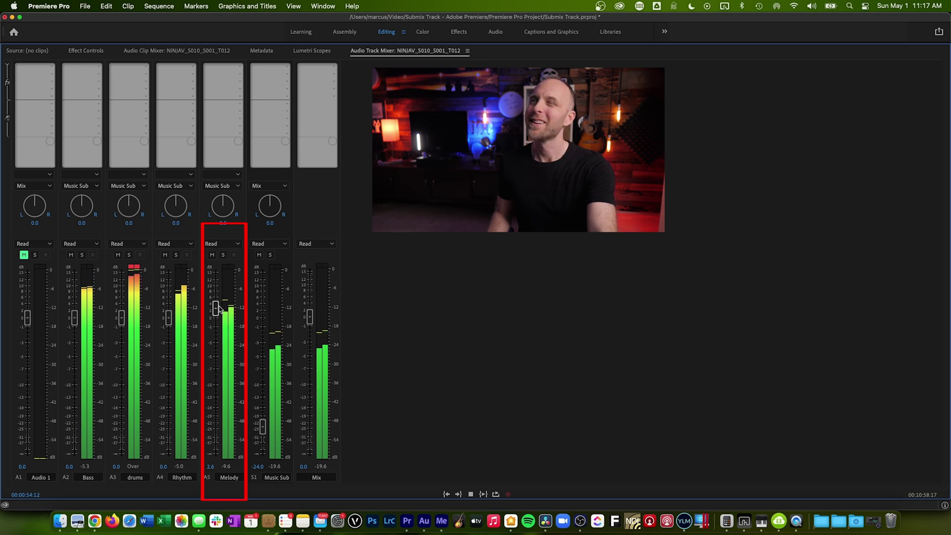
{"action": "left_click_drag", "start_coordinate": [216, 355], "coordinate": [219, 389]}
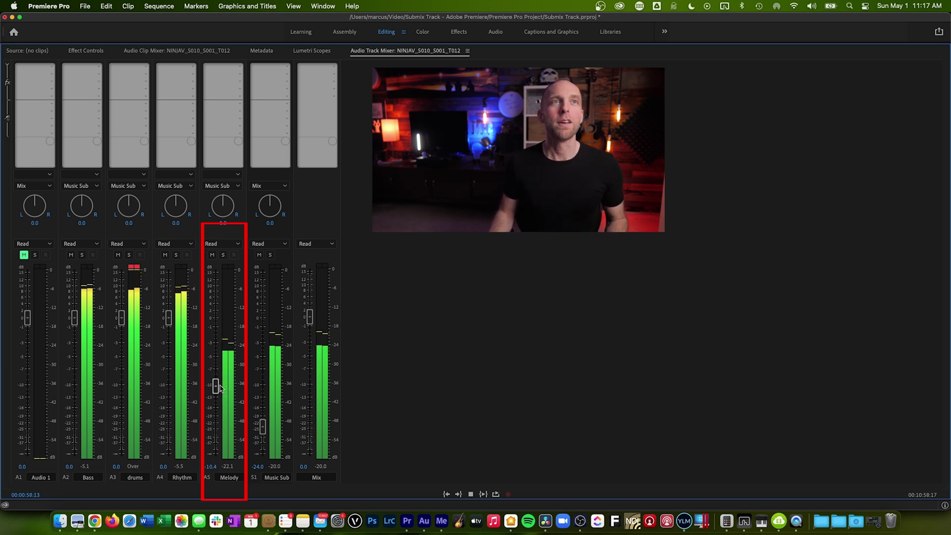
Step: Raise the Music Sub submix volume to about -19.8 dB, and save the project back in the normal workspace view
{"action": "left_click_drag", "start_coordinate": [263, 430], "coordinate": [265, 419]}
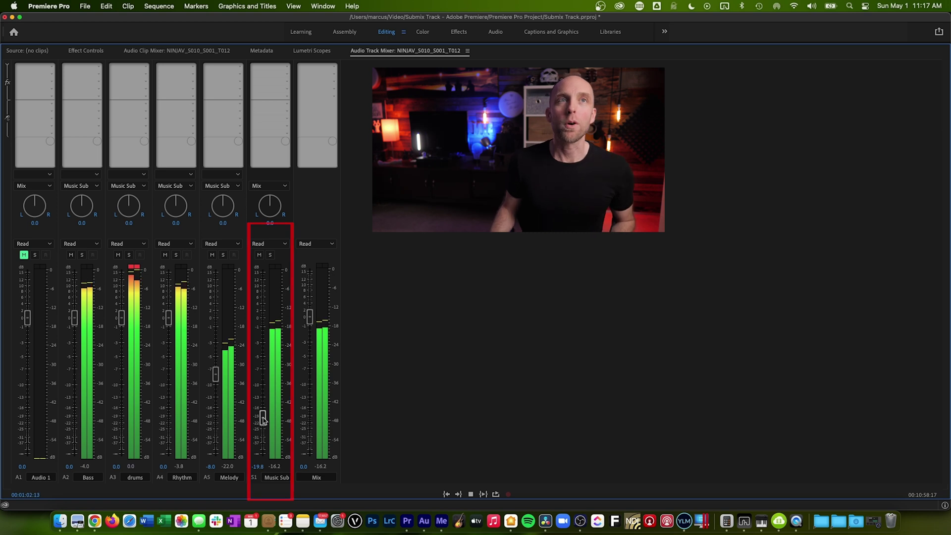
{"action": "key", "text": "grave"}
{"action": "key", "text": "space"}
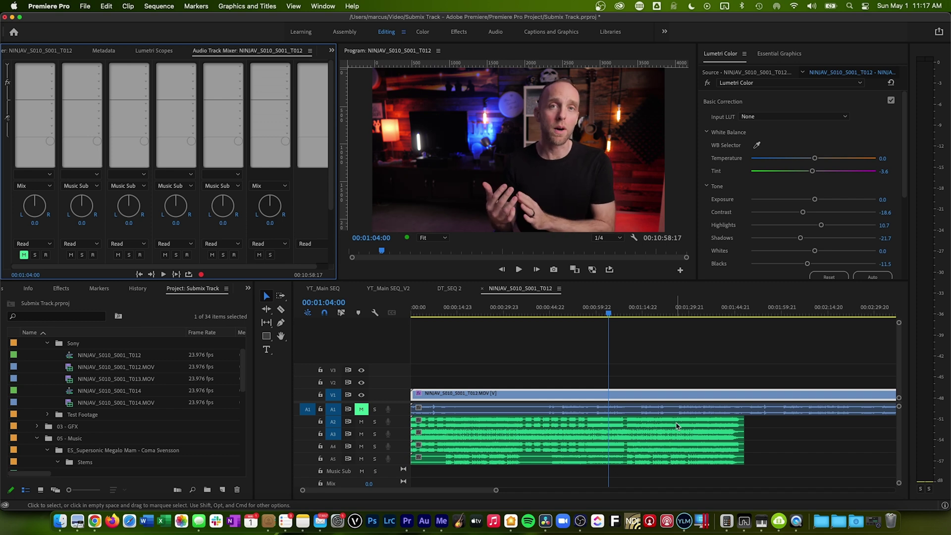
{"action": "key", "text": "cmd+s"}
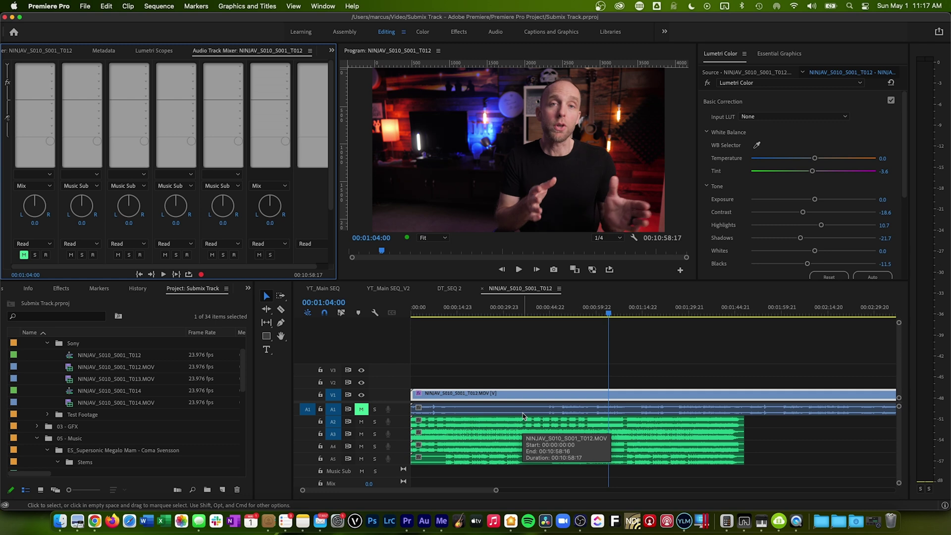
Step: Move the playhead to 00:00:48:20, just before the speech starts, and expand the audio tracks in a taller timeline
{"action": "left_click", "coordinate": [403, 479]}
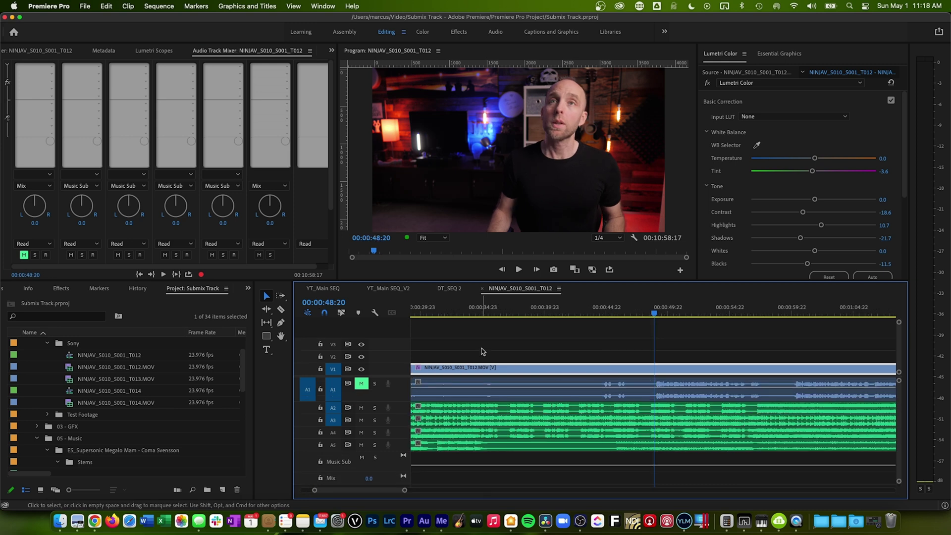
{"action": "left_click", "coordinate": [716, 356]}
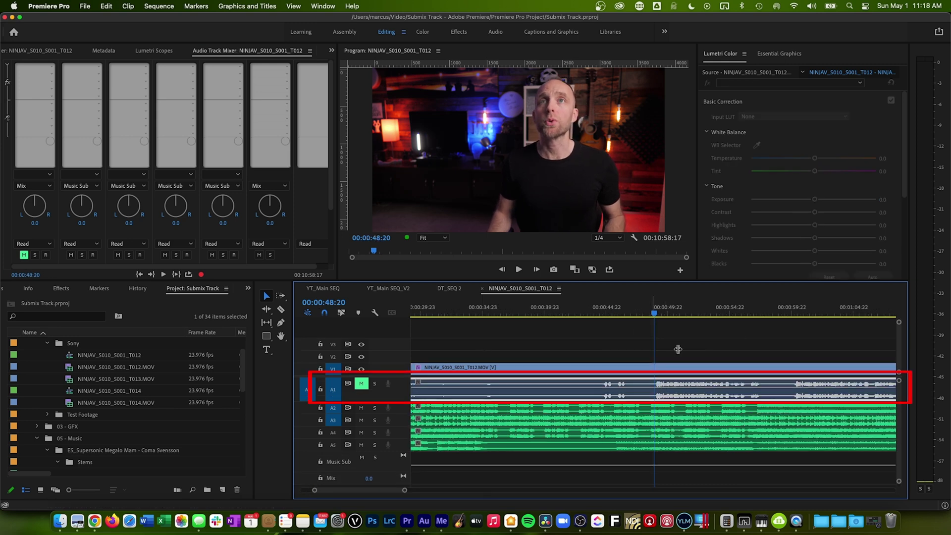
{"action": "key", "text": "="}
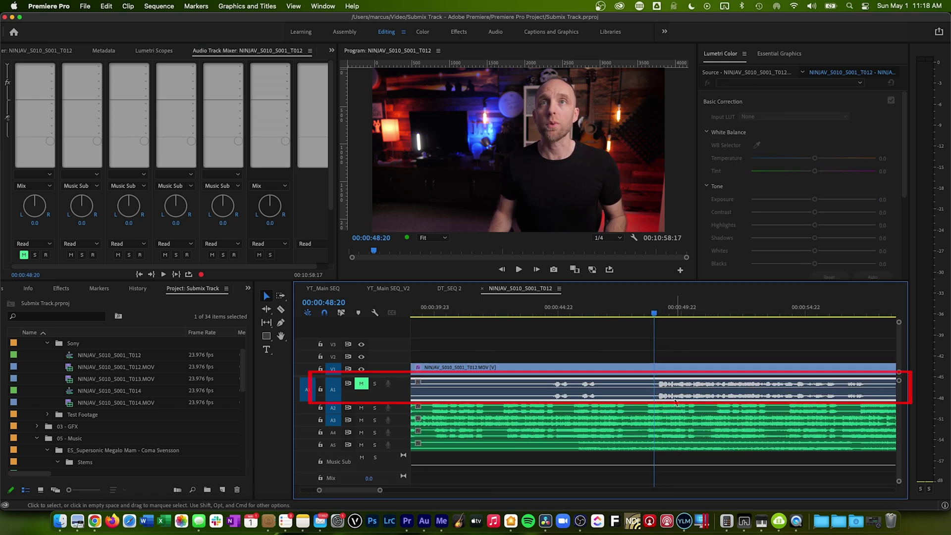
{"action": "key", "text": "="}
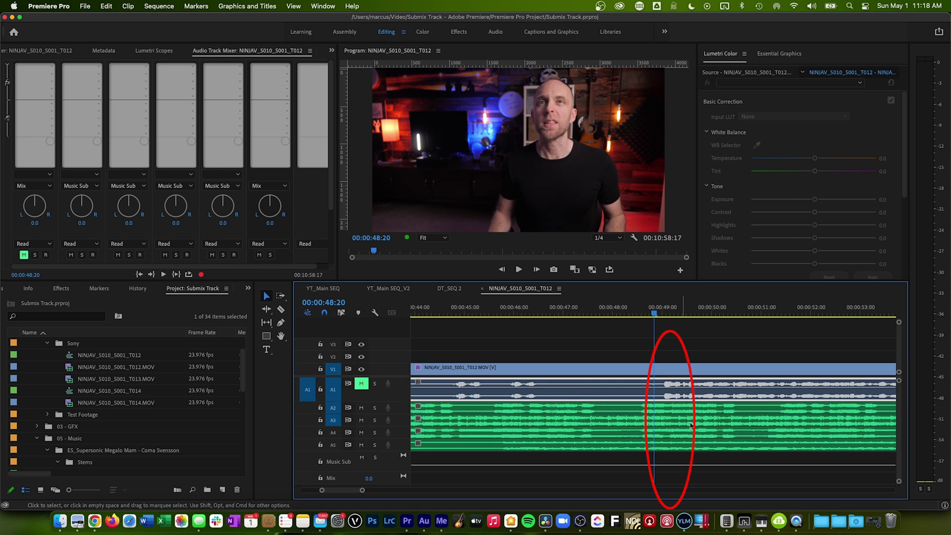
{"action": "key", "text": "alt+="}
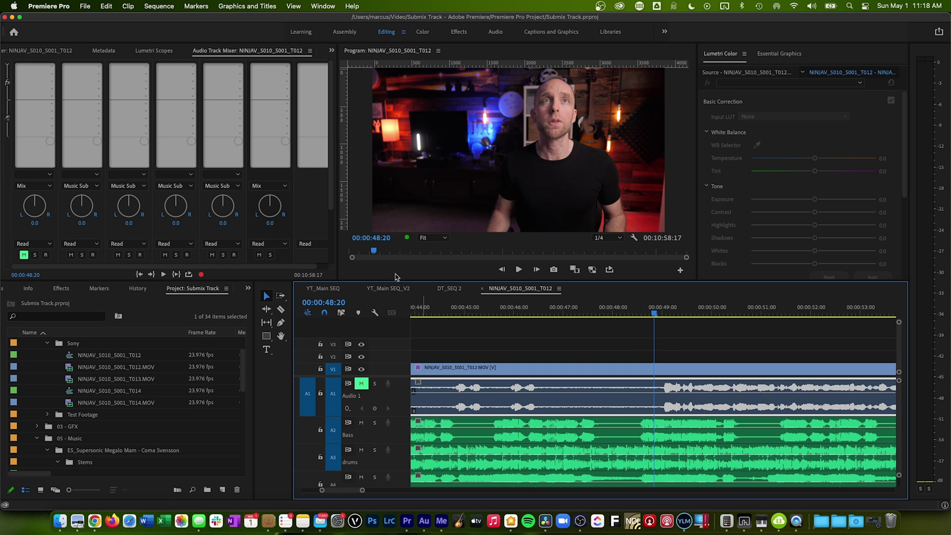
{"action": "left_click_drag", "start_coordinate": [395, 276], "coordinate": [395, 223]}
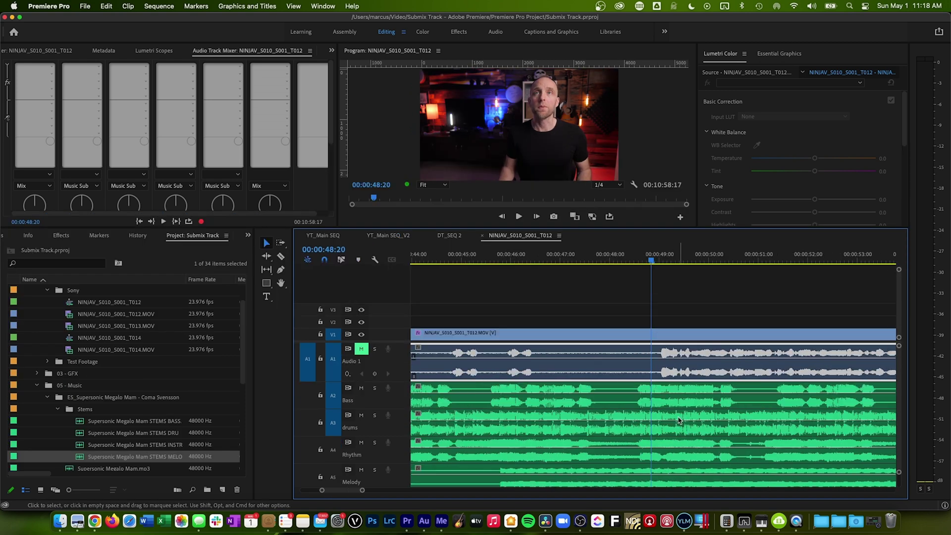
Step: Check the four stem clips around the start of the speech near 00:00:49:00, giving the audio tracks more room in the timeline
{"action": "left_click", "coordinate": [681, 397]}
{"action": "left_click", "coordinate": [681, 424]}
{"action": "left_click", "coordinate": [681, 451]}
{"action": "left_click", "coordinate": [684, 475]}
{"action": "scroll", "coordinate": [685, 473], "scroll_direction": "down", "scroll_amount": 3}
{"action": "key", "text": "="}
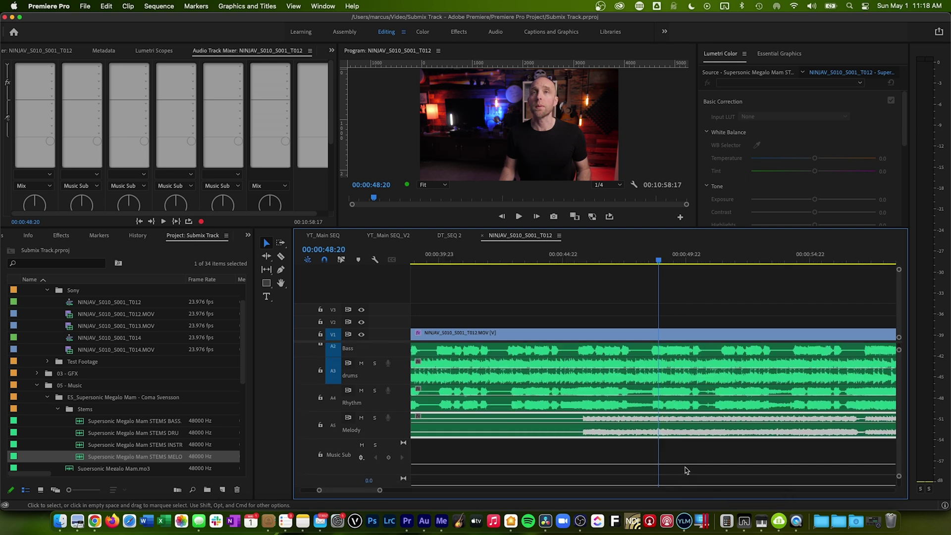
{"action": "scroll", "coordinate": [666, 414], "scroll_direction": "up", "scroll_amount": 3}
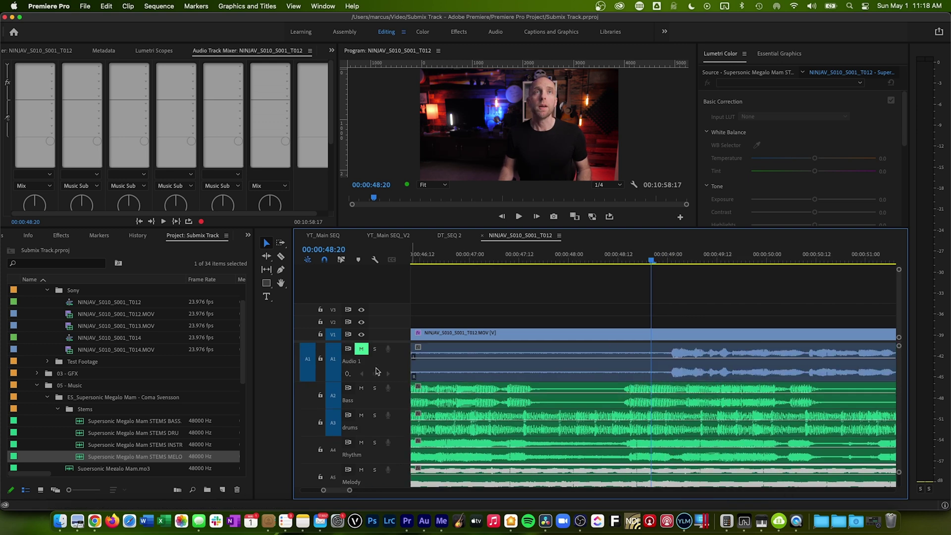
{"action": "left_click_drag", "start_coordinate": [400, 329], "coordinate": [402, 298]}
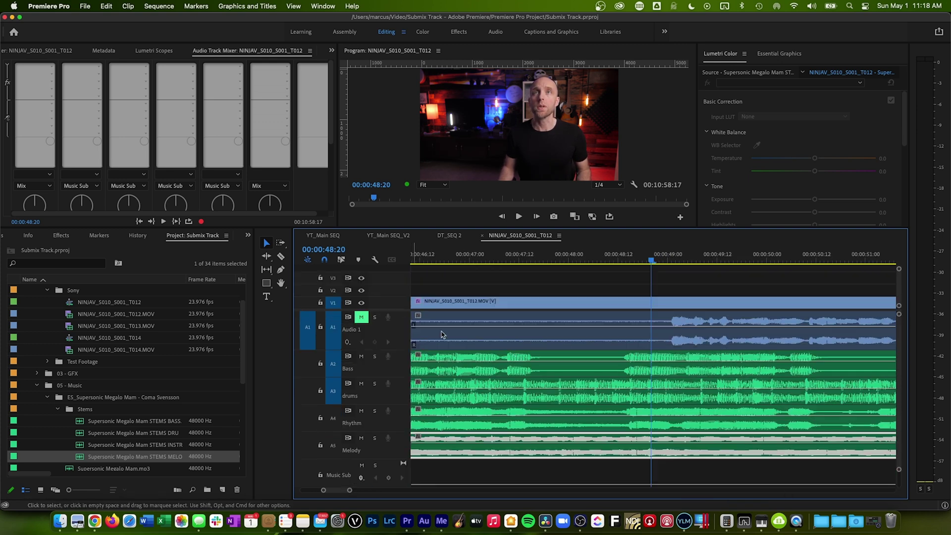
{"action": "key", "text": "="}
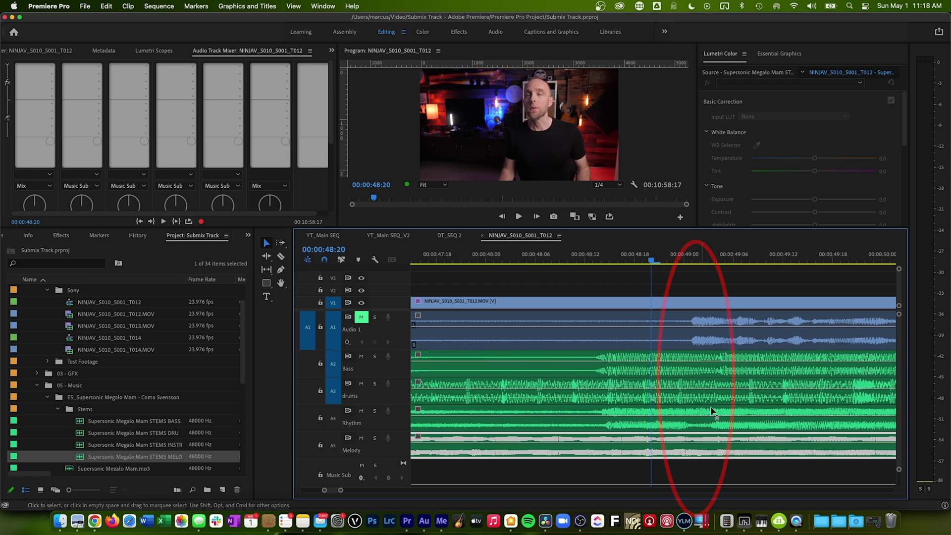
Step: Add volume keyframes to the Bass and drums clips around 00:00:49:00, lowering the level where the speech starts
{"action": "left_click", "coordinate": [689, 365]}
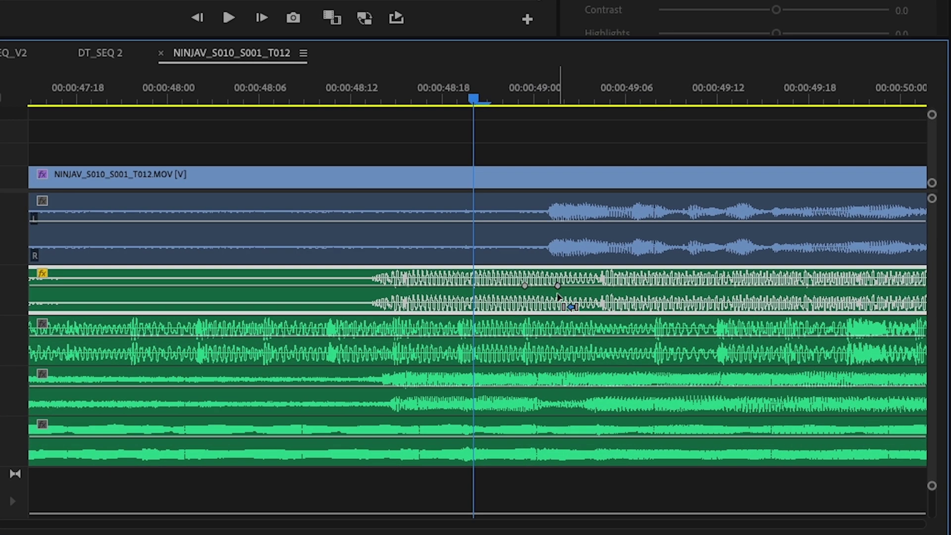
{"action": "left_click_drag", "start_coordinate": [623, 321], "coordinate": [623, 330]}
{"action": "left_click", "coordinate": [517, 337]}
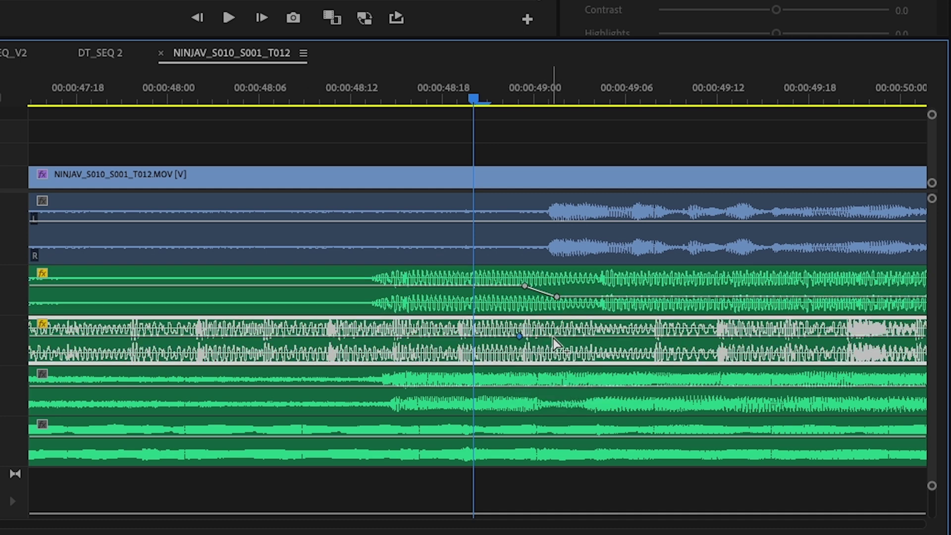
{"action": "left_click_drag", "start_coordinate": [554, 336], "coordinate": [554, 350]}
Step: Add matching volume keyframes to the Rhythm and Melody clips around 00:00:49:01, dipping their level where the speech starts
{"action": "left_click", "coordinate": [519, 387]}
{"action": "left_click", "coordinate": [557, 386]}
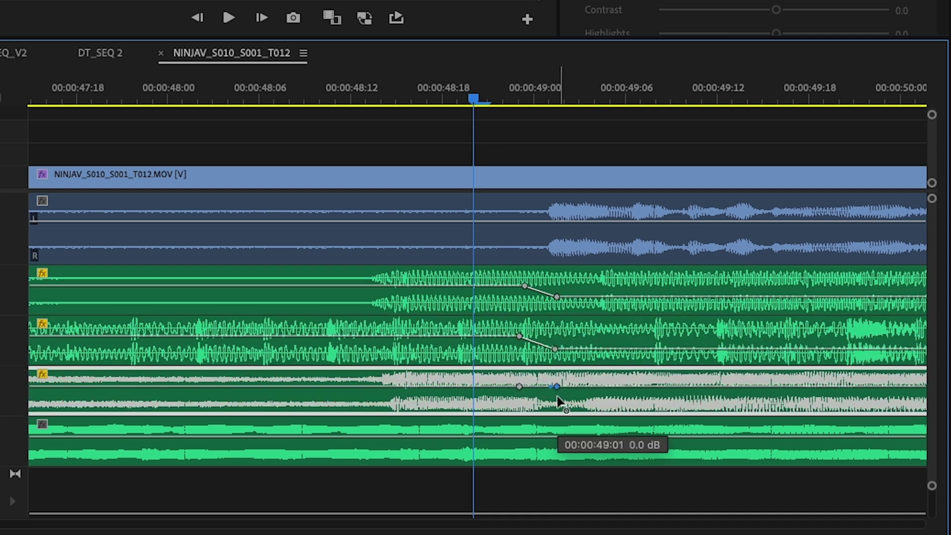
{"action": "left_click_drag", "start_coordinate": [557, 387], "coordinate": [556, 395]}
{"action": "left_click", "coordinate": [519, 437]}
{"action": "left_click", "coordinate": [557, 437]}
{"action": "left_click_drag", "start_coordinate": [556, 436], "coordinate": [558, 448]}
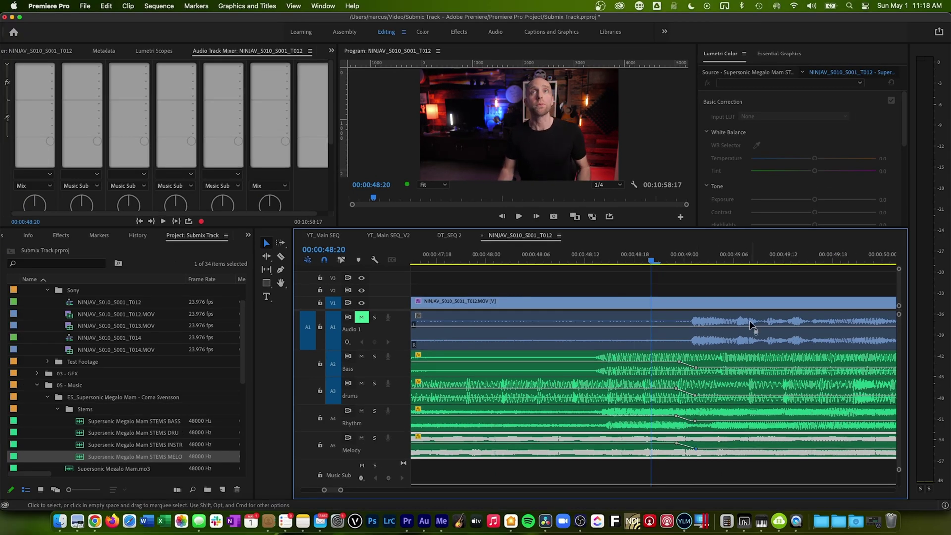
Step: Remove the volume keyframes from the Melody, Rhythm, drums and Bass clips
{"action": "key", "text": "Delete"}
{"action": "key", "text": "Delete"}
{"action": "key", "text": "Delete"}
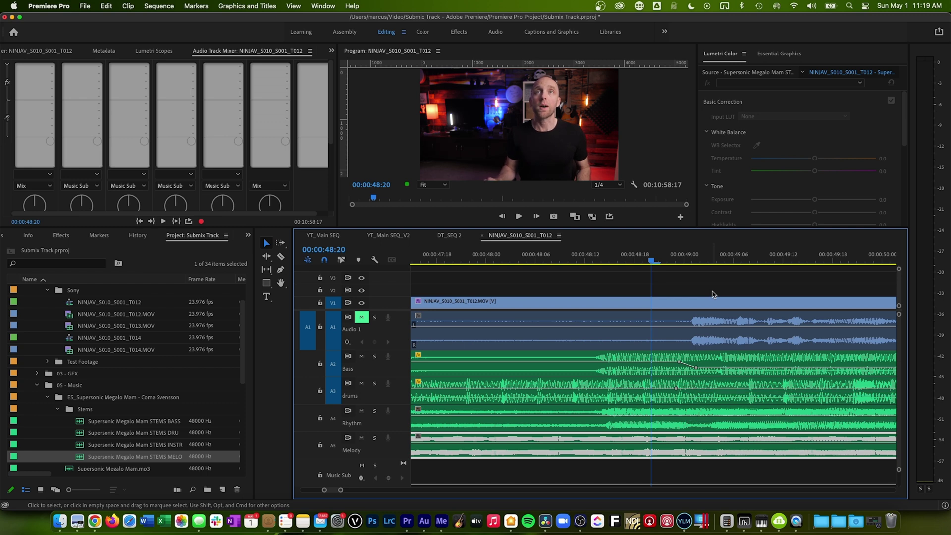
{"action": "key", "text": "Delete"}
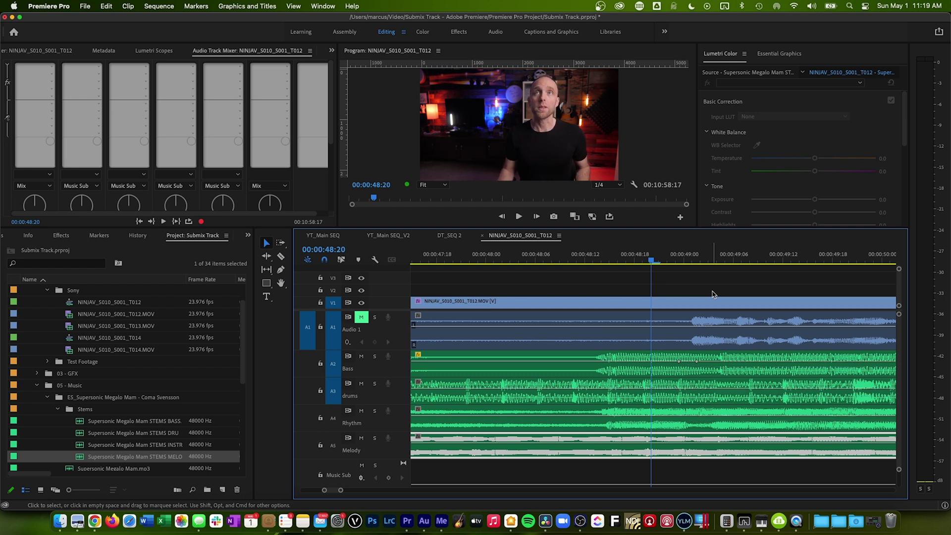
Step: Save the project and add two volume keyframes to the Music Sub track around 00:00:49:00, lowering its level where the speech starts
{"action": "key", "text": "super+s"}
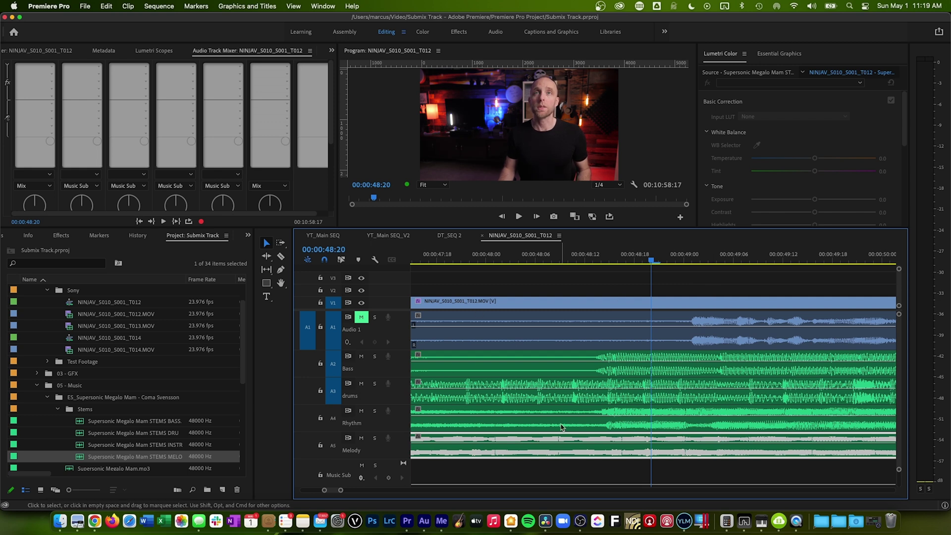
{"action": "scroll", "coordinate": [695, 483], "scroll_direction": "down", "scroll_amount": 3}
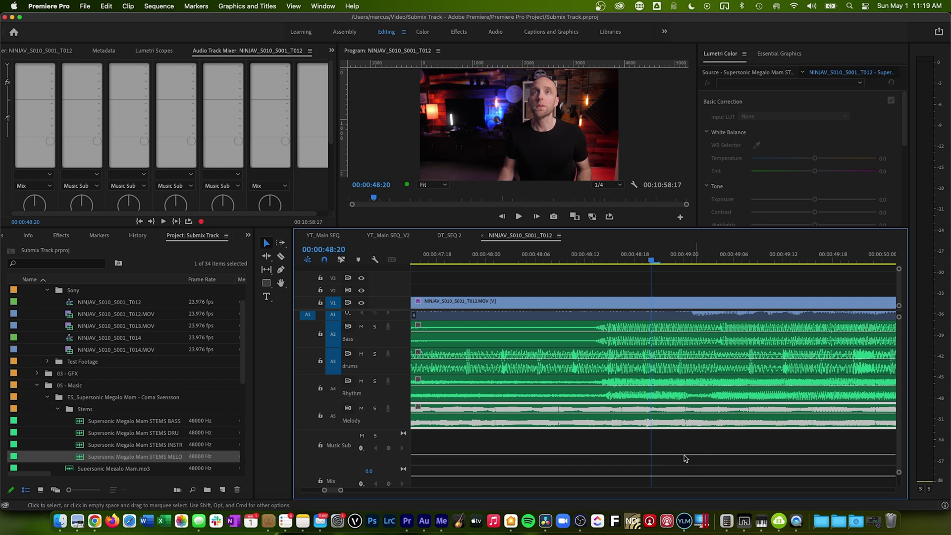
{"action": "left_click", "coordinate": [684, 455], "text": "super"}
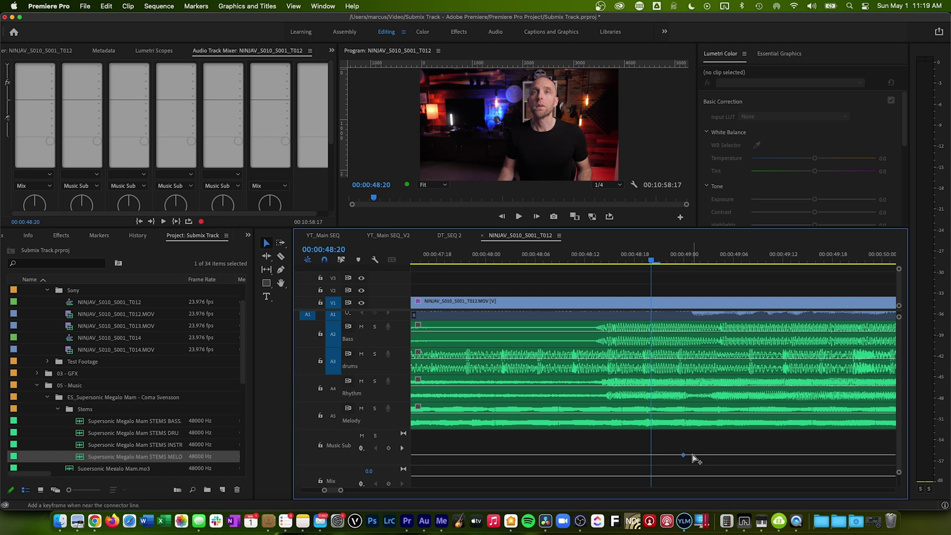
{"action": "left_click_drag", "start_coordinate": [694, 455], "coordinate": [694, 466]}
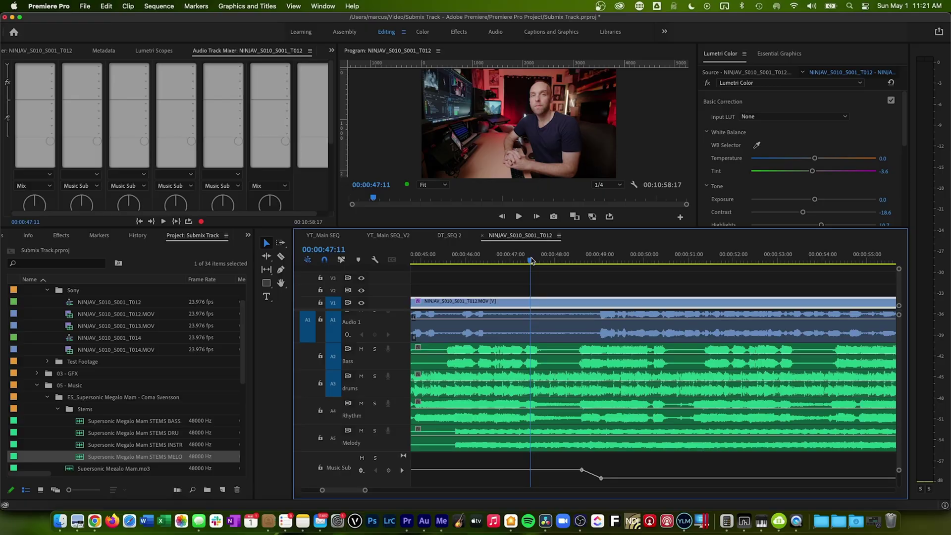
Step: Play through the ducked speech section and add two Music Sub volume keyframes around 00:00:57:17, raising the level to about -4 dB
{"action": "key", "text": "space"}
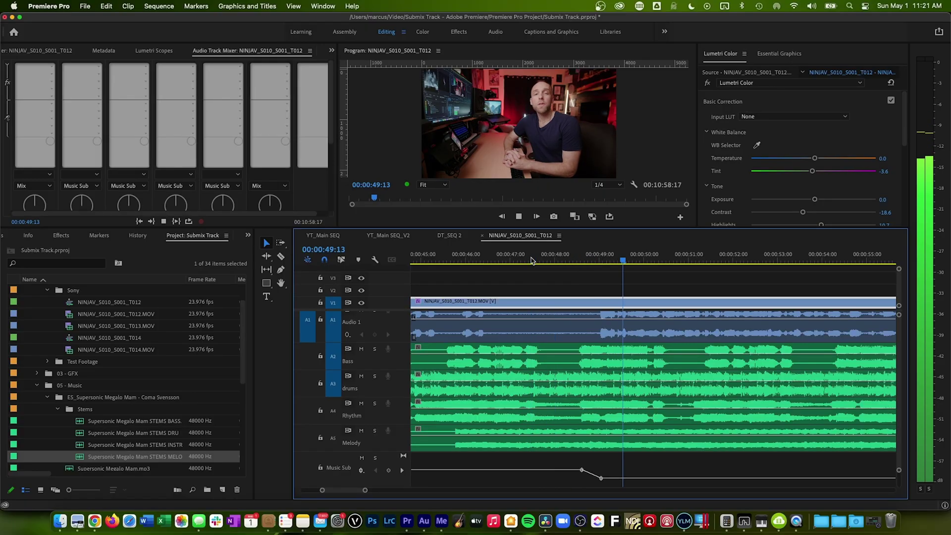
{"action": "key", "text": "minus"}
{"action": "scroll", "coordinate": [752, 362], "scroll_direction": "right", "scroll_amount": 1}
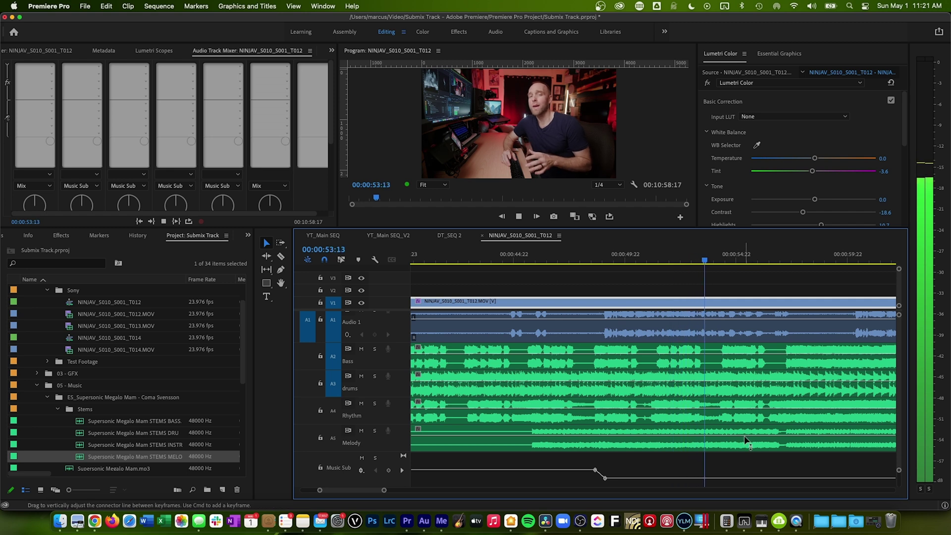
{"action": "scroll", "coordinate": [745, 441], "scroll_direction": "right", "scroll_amount": 3}
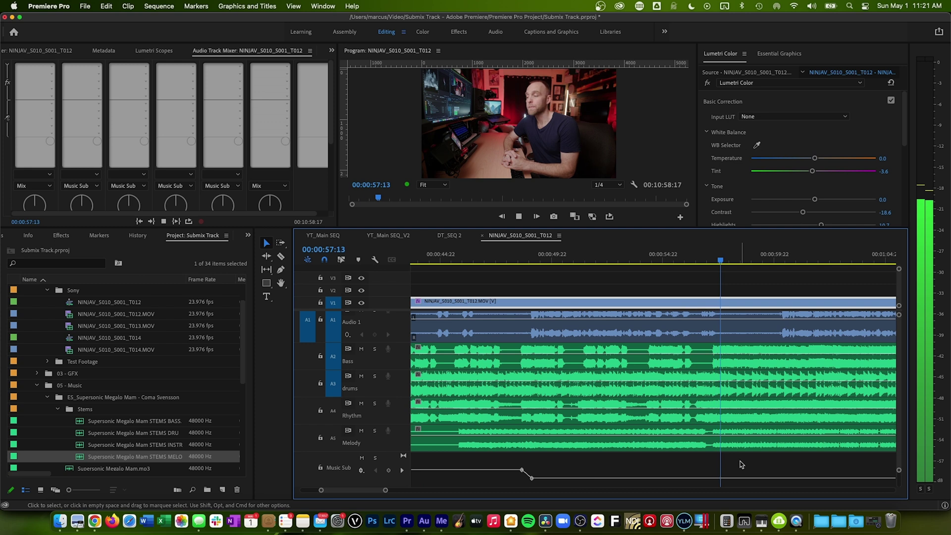
{"action": "key", "text": "space"}
{"action": "left_click_drag", "start_coordinate": [724, 477], "coordinate": [728, 469]}
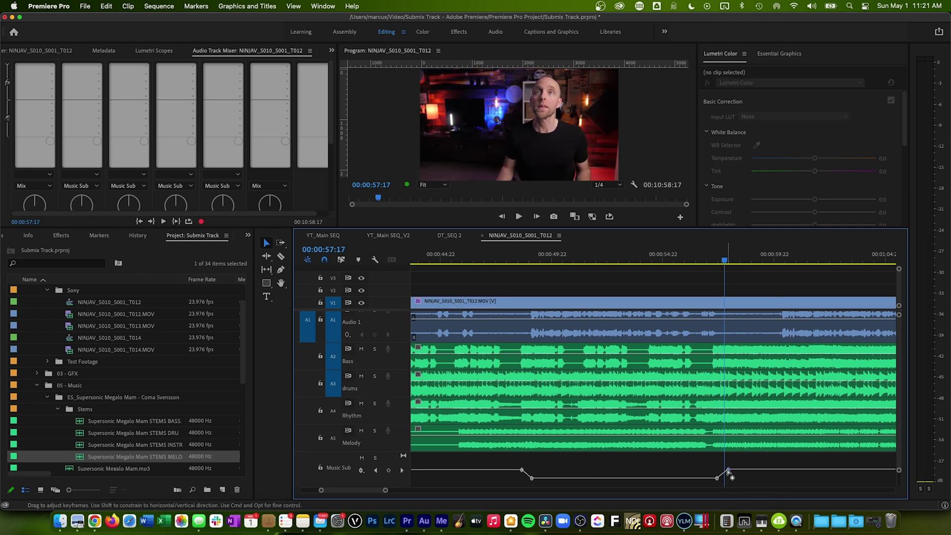
{"action": "mouse_move", "coordinate": [727, 470]}
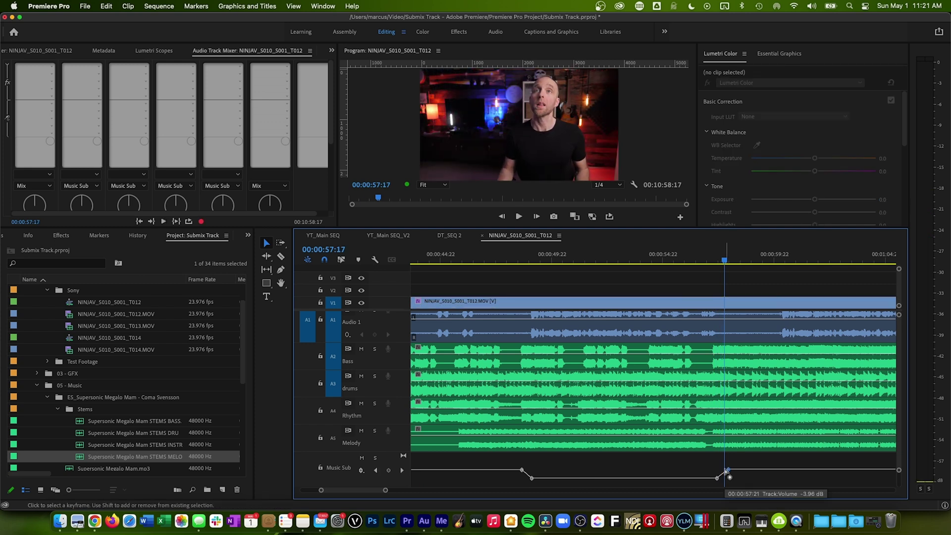
Step: Play back the end of the ducked section from about 00:00:55:20 to check the Music Sub volume transition
{"action": "left_click", "coordinate": [683, 257]}
{"action": "key", "text": "space"}
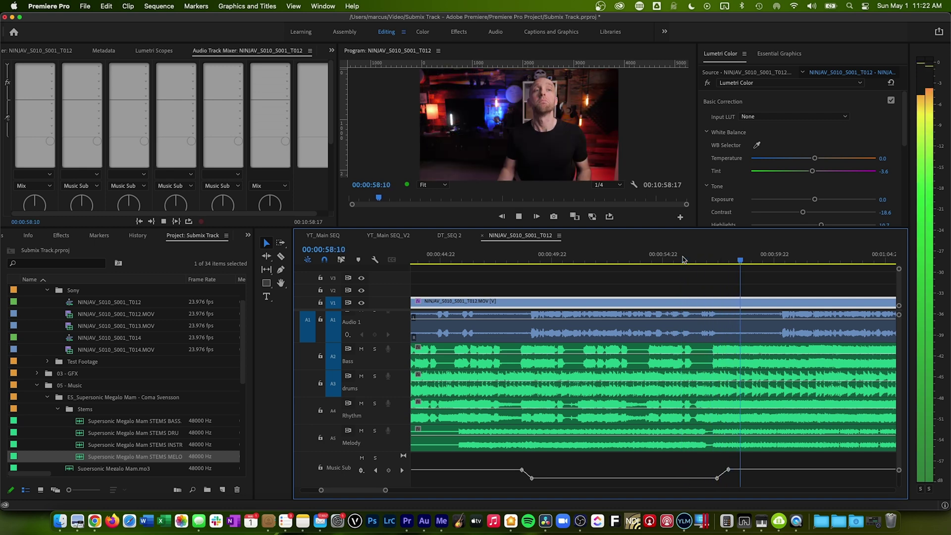
{"action": "key", "text": "minus"}
{"action": "key", "text": "minus"}
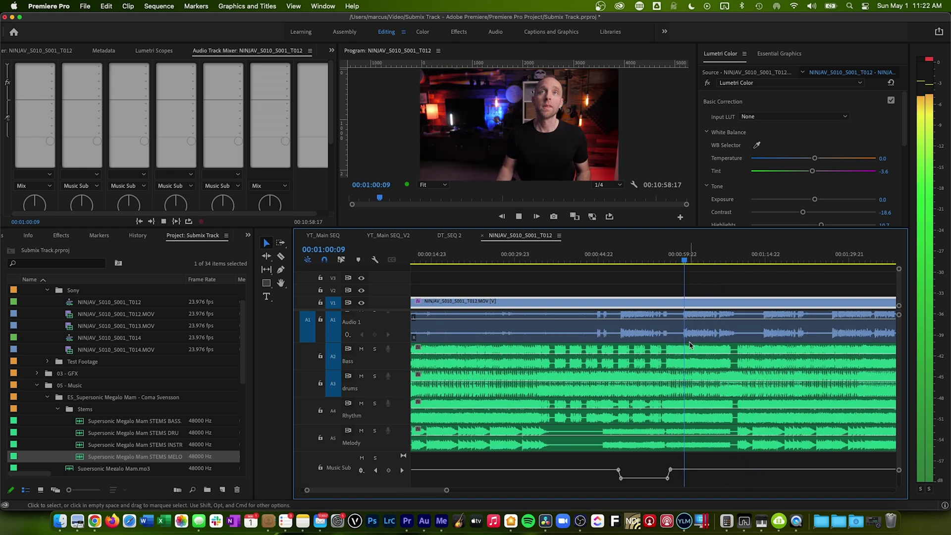